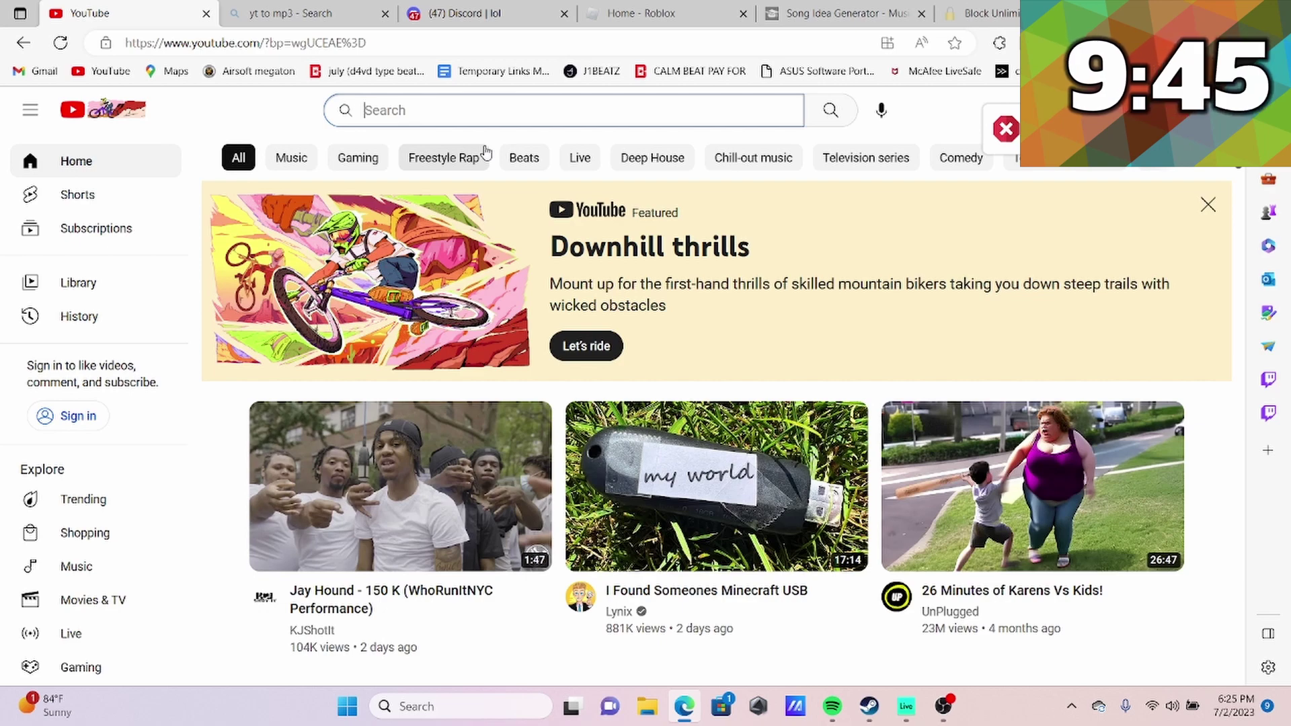
# - Search YouTube for "24kgoldn type beat" and open the "Digits" 24kGoldn x iann dior beat video
pyautogui.write('24')
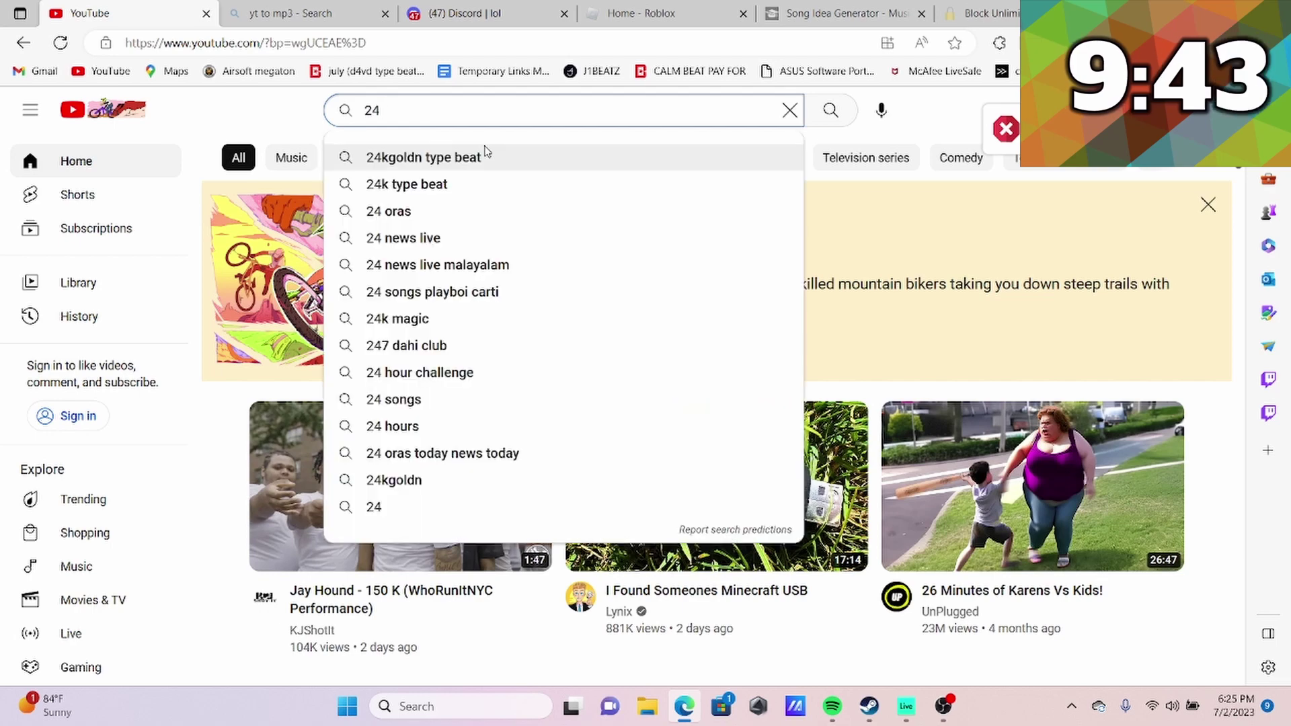
pyautogui.click(487, 155)
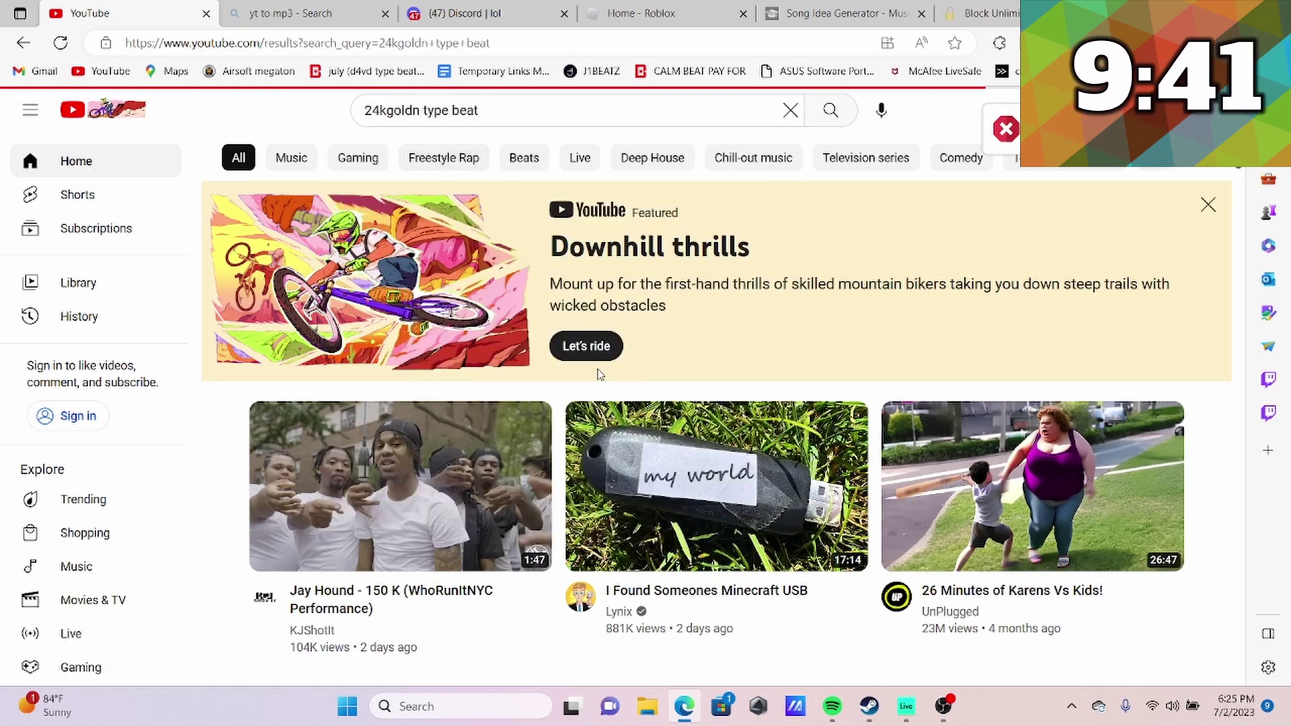
pyautogui.scroll(-8, 601, 374)
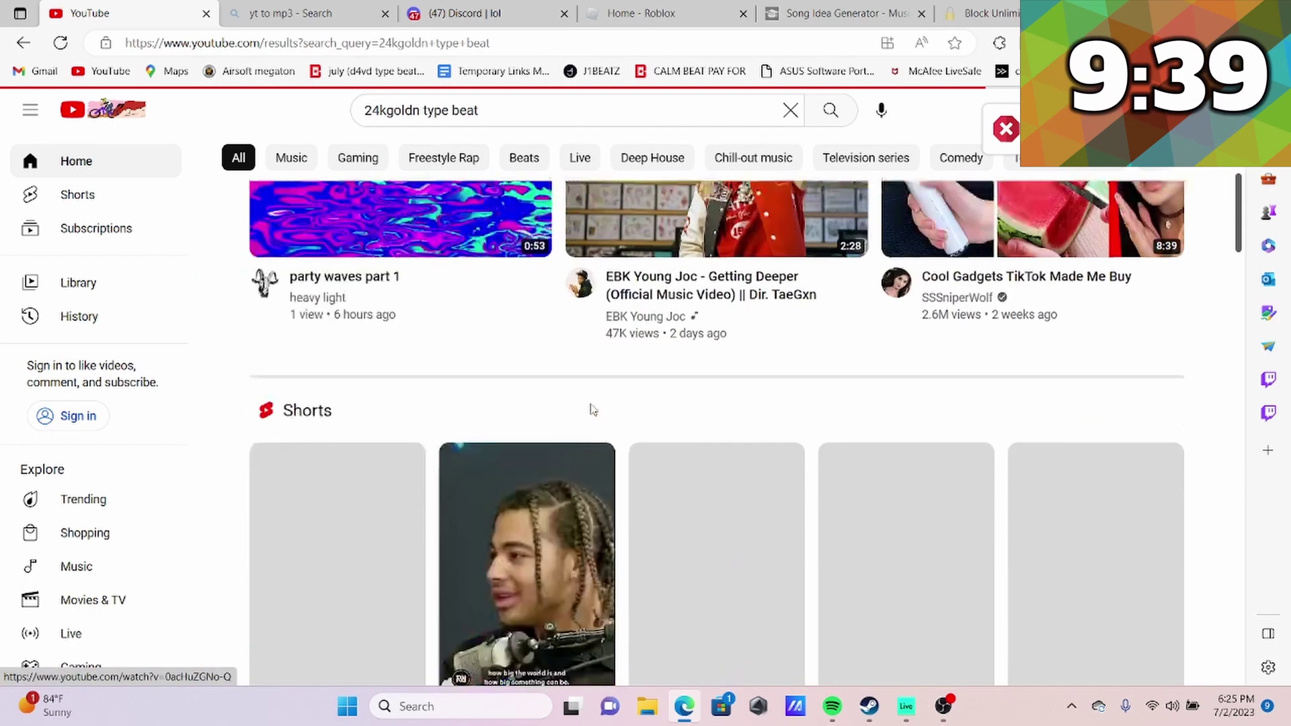
pyautogui.scroll(6, 666, 316)
pyautogui.scroll(-10, 685, 314)
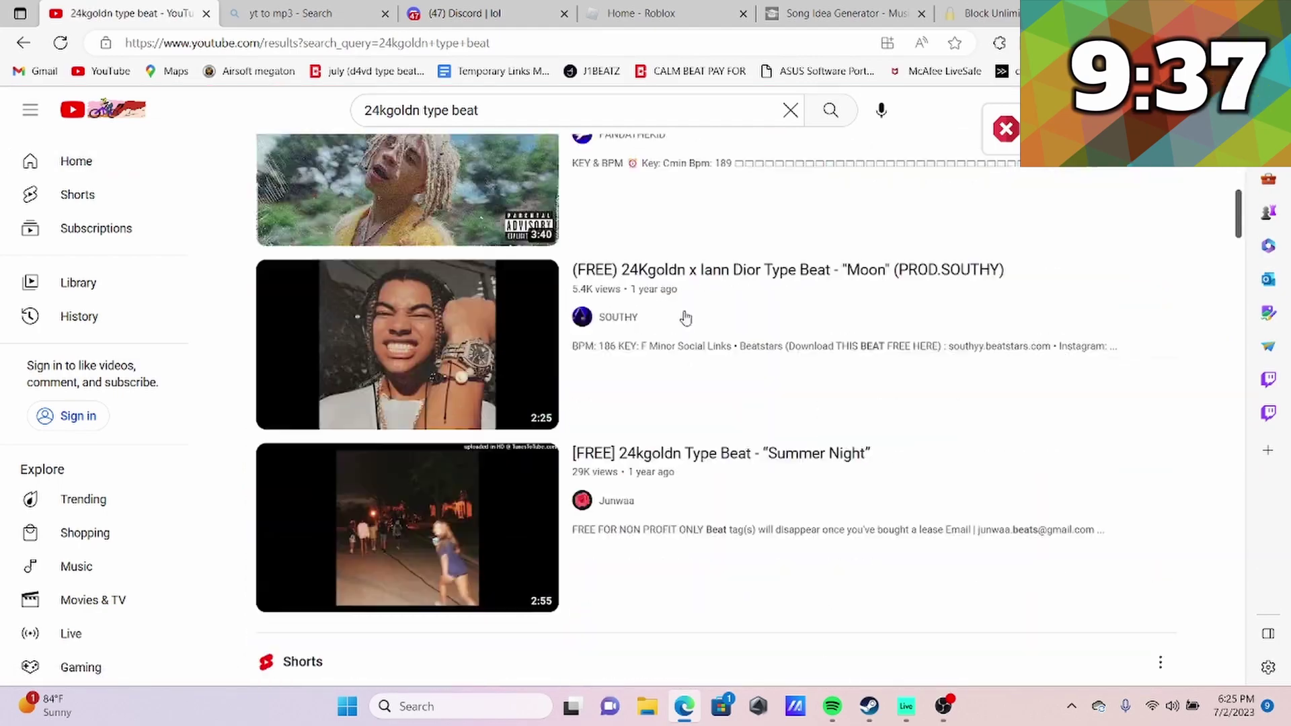
pyautogui.scroll(-7, 685, 314)
pyautogui.scroll(8, 528, 371)
pyautogui.scroll(-3, 525, 366)
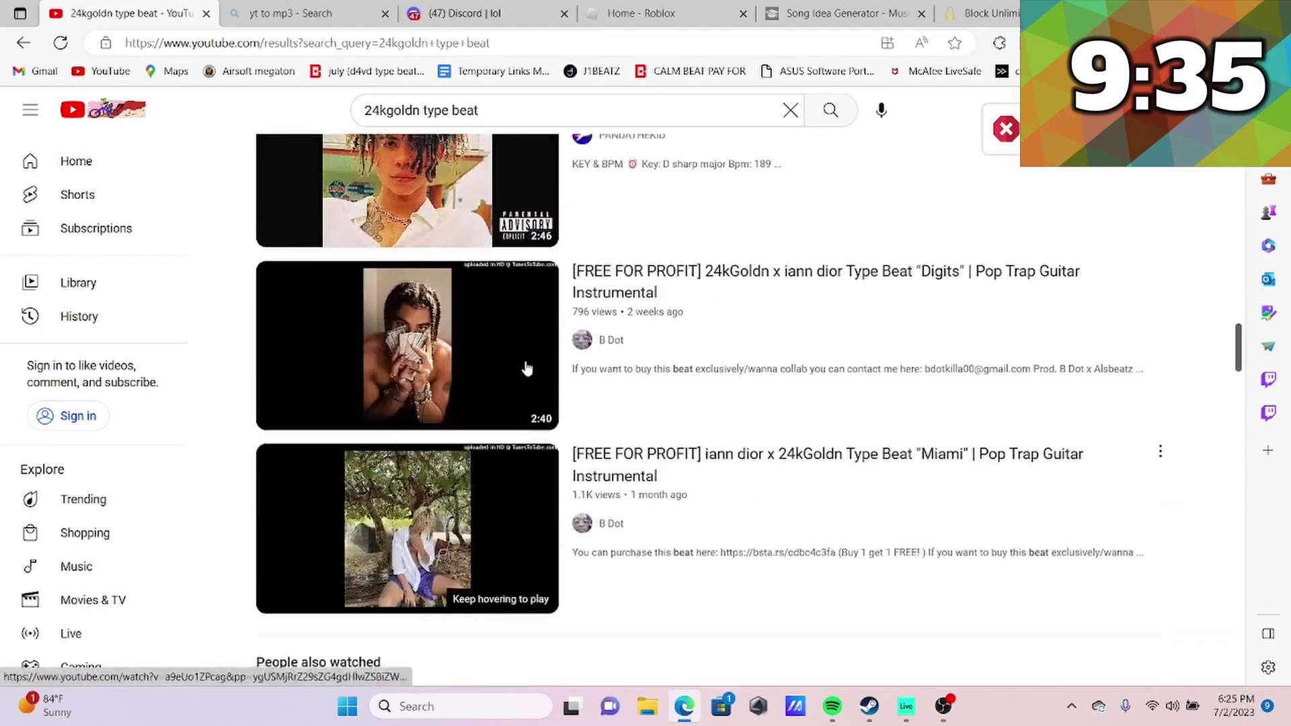
pyautogui.click(967, 274)
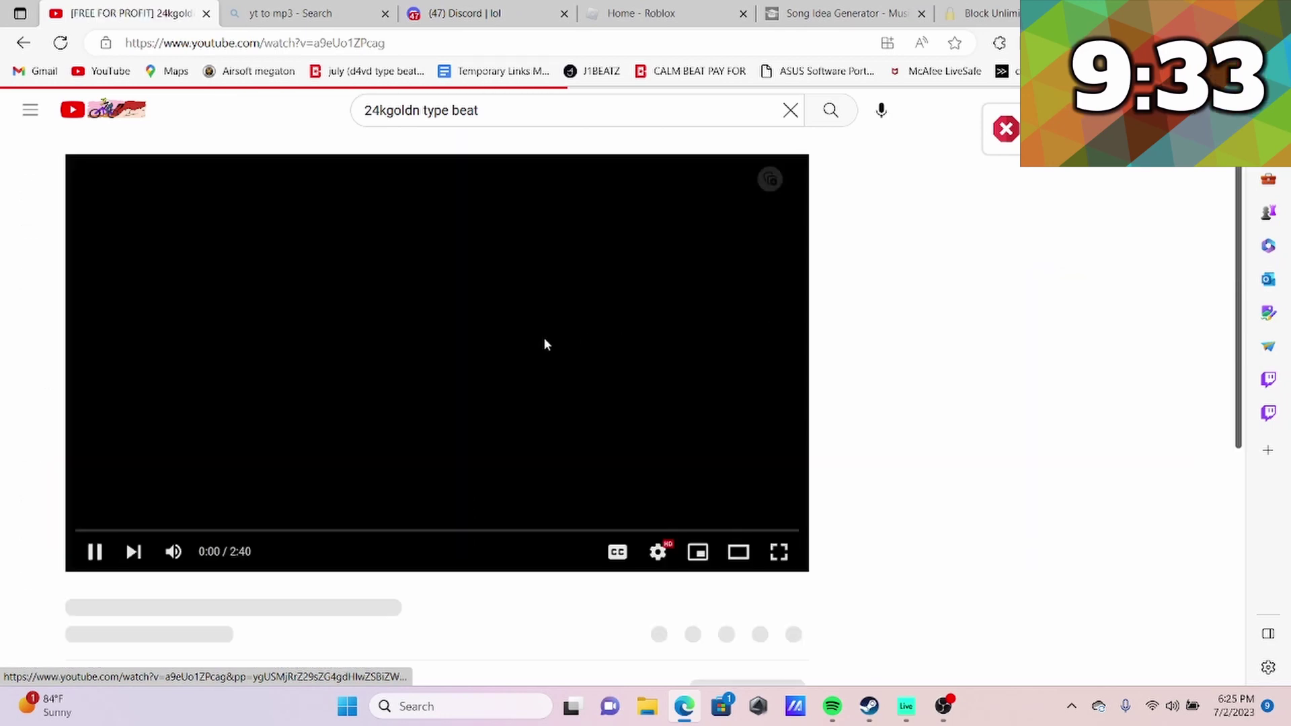
# - Copy the URL of the "Digits" beat video
pyautogui.click(287, 44)
pyautogui.hotkey('ctrl', 'c')
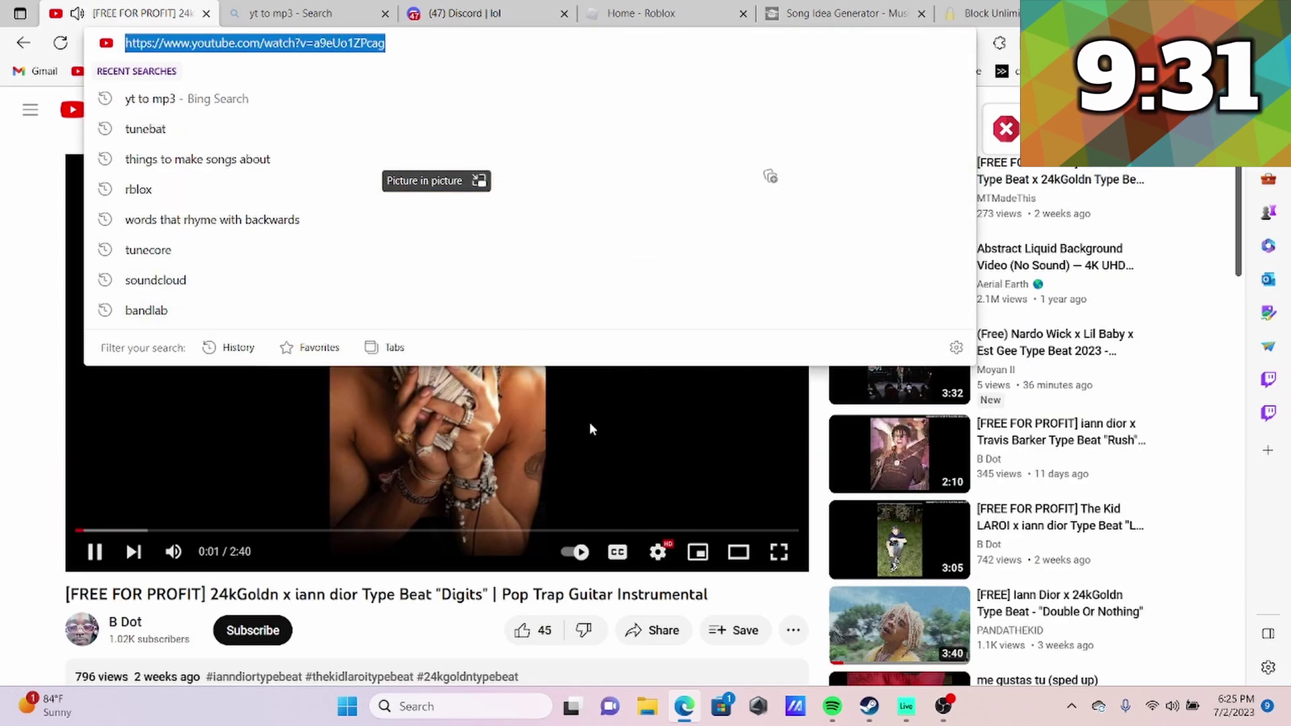
pyautogui.click(445, 593)
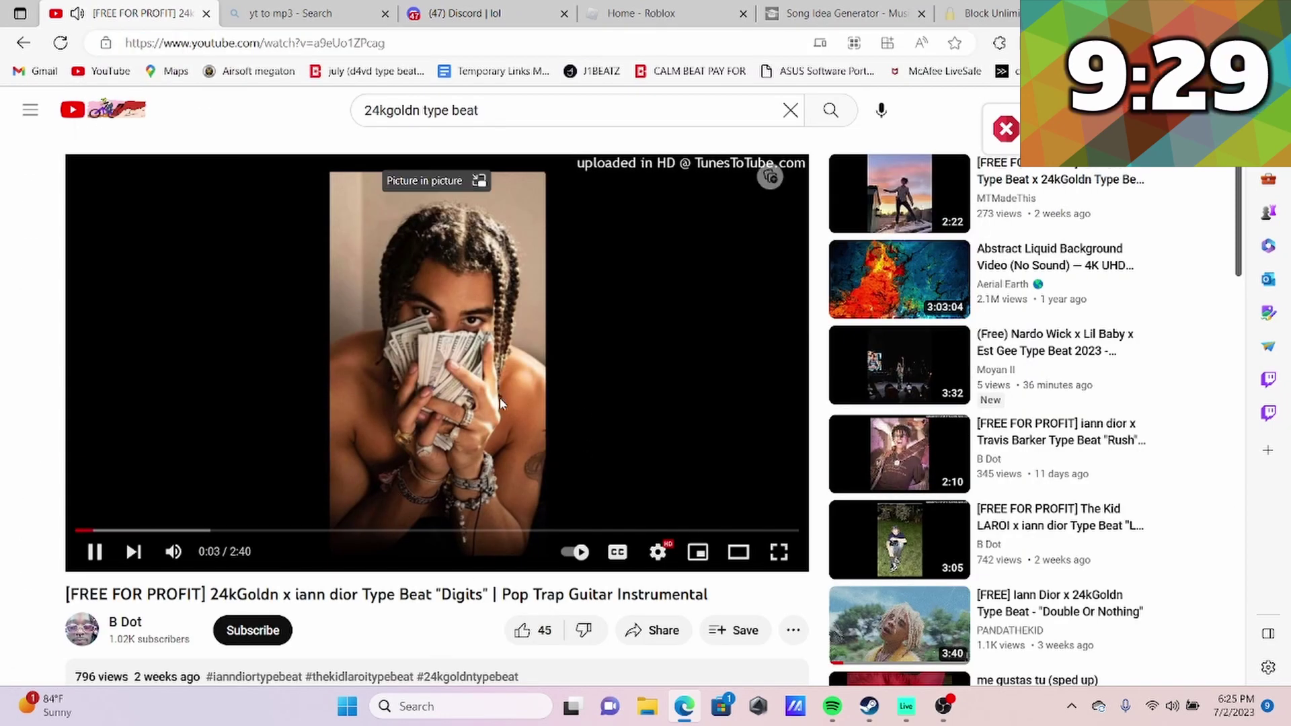
# - Open the cobalt downloader at co.wukko.me, paste the video link and download it in audio mode
pyautogui.click(622, 13)
pyautogui.click(1028, 71)
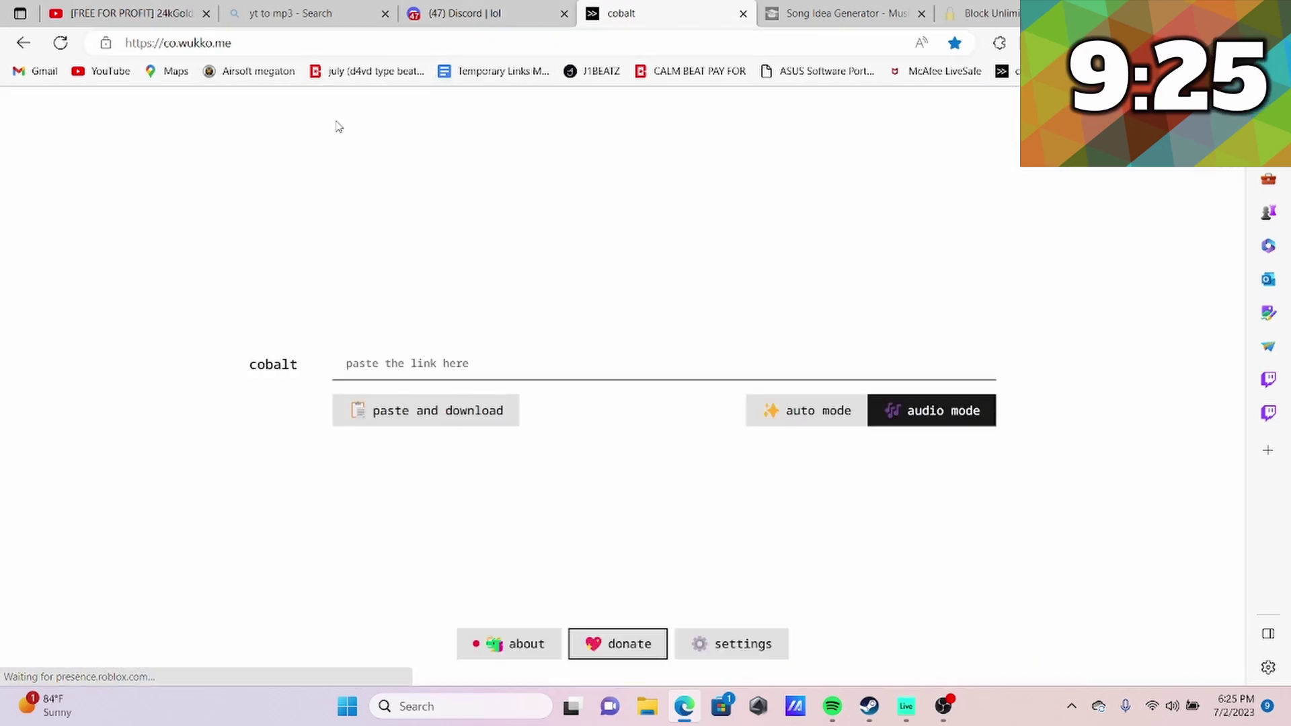
pyautogui.click(461, 360)
pyautogui.hotkey('ctrl', 'v')
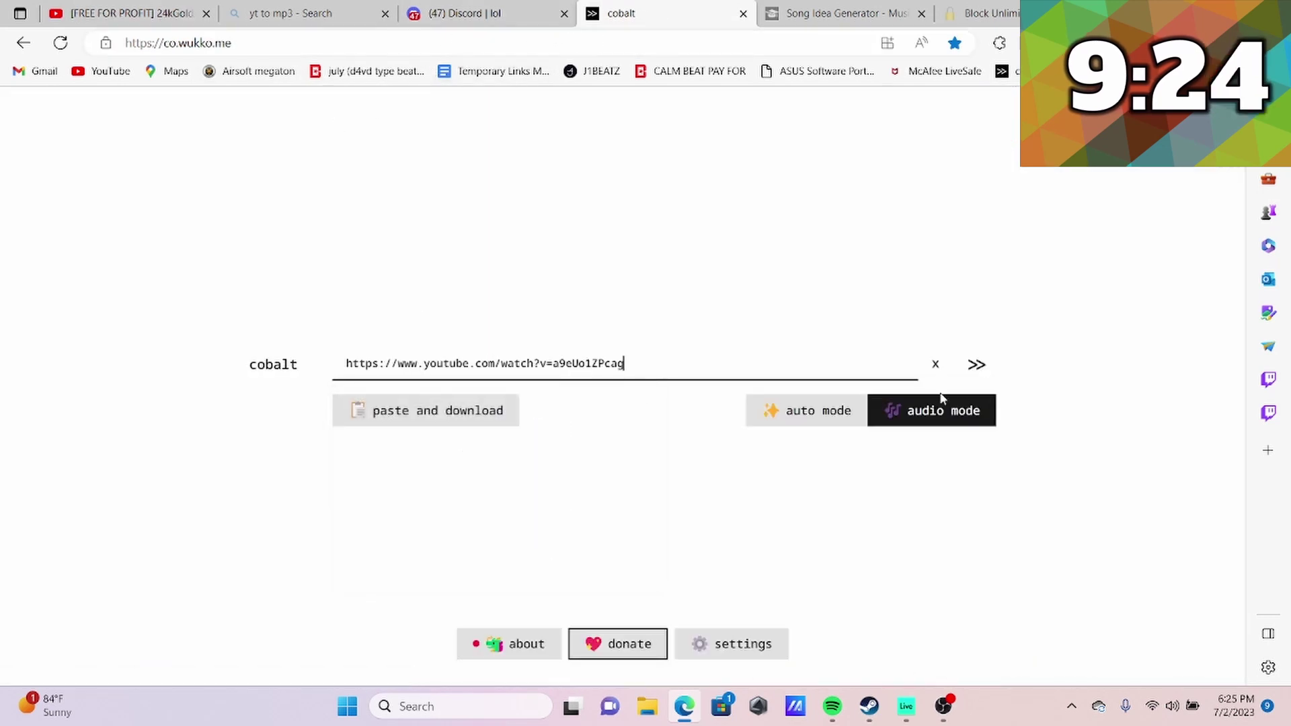
pyautogui.click(983, 366)
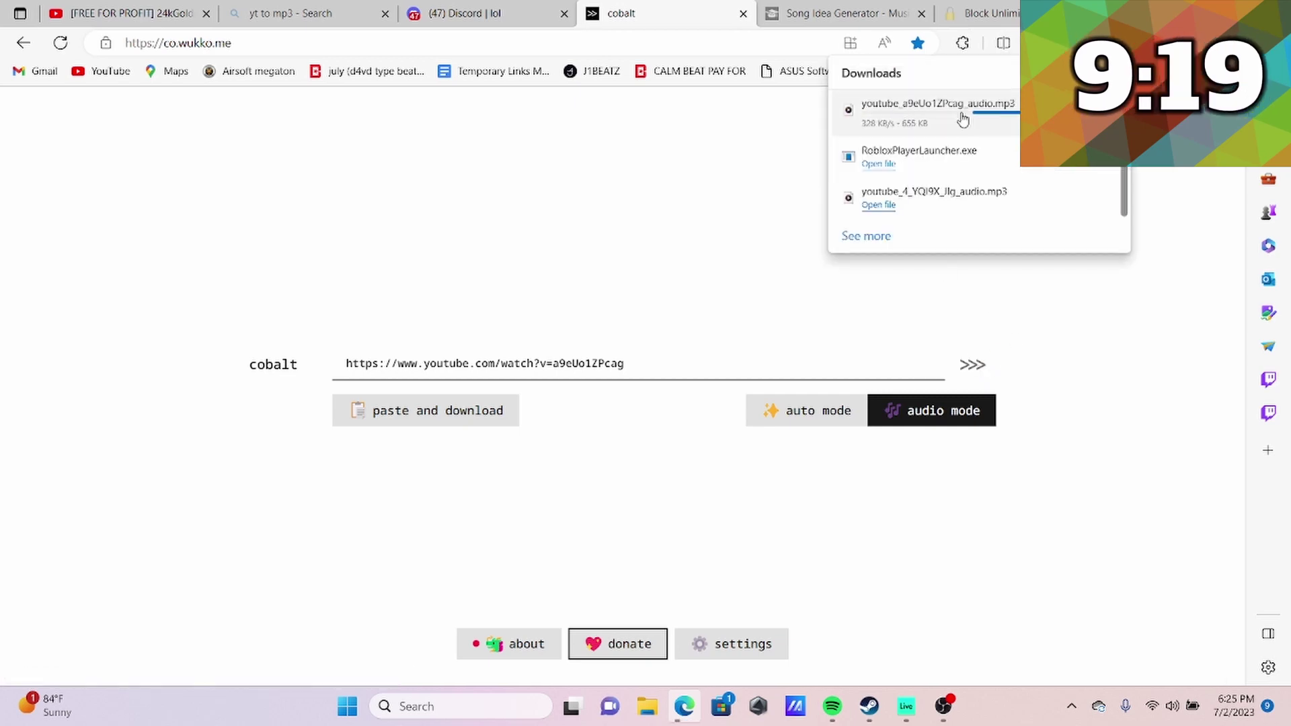
# - Place the downloaded youtube_a9eUo1ZPcag_audio.mp3 at the start of the first track in Ableton Live
pyautogui.click(906, 707)
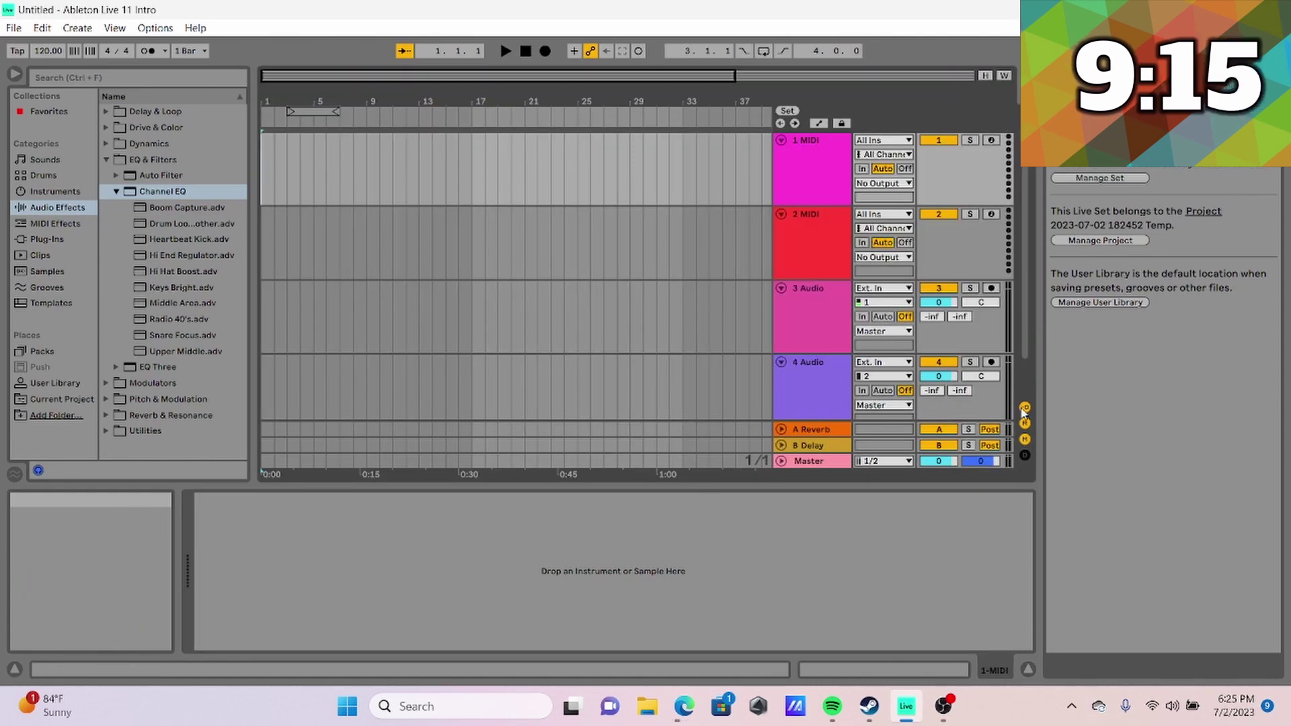
pyautogui.click(677, 708)
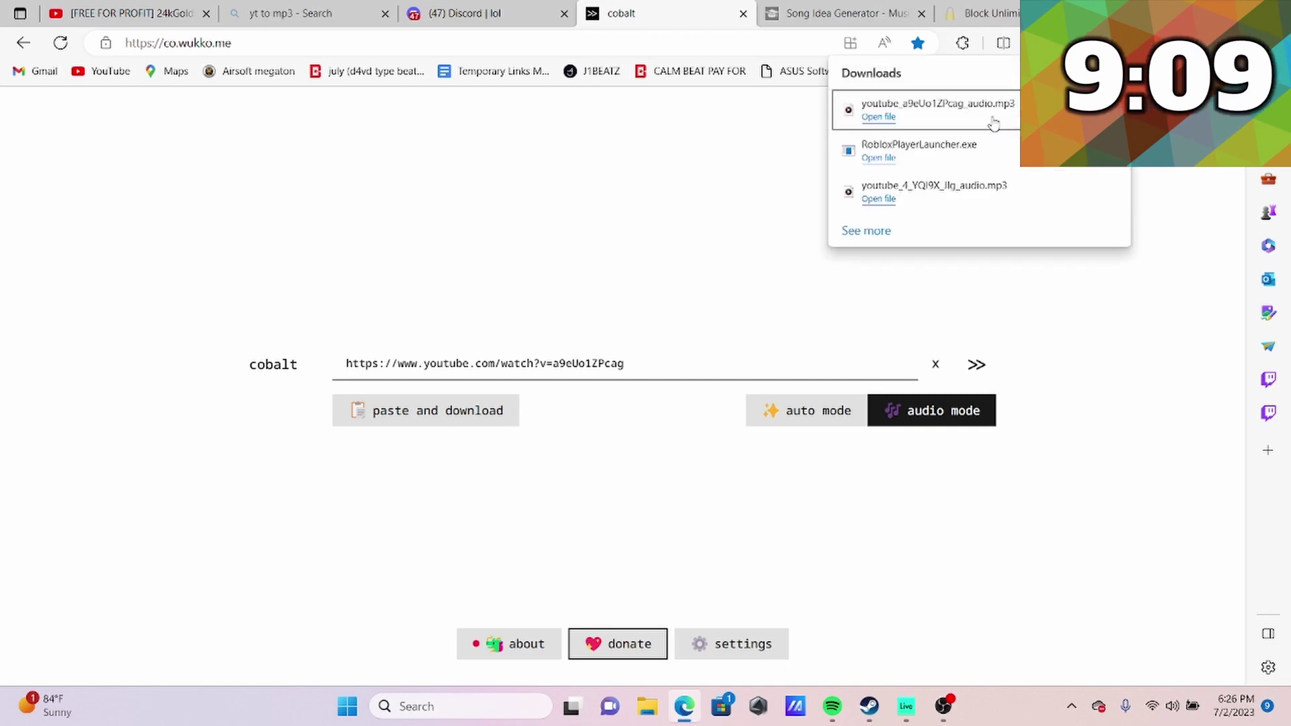
pyautogui.moveTo(922, 711); pyautogui.dragTo(266, 174)
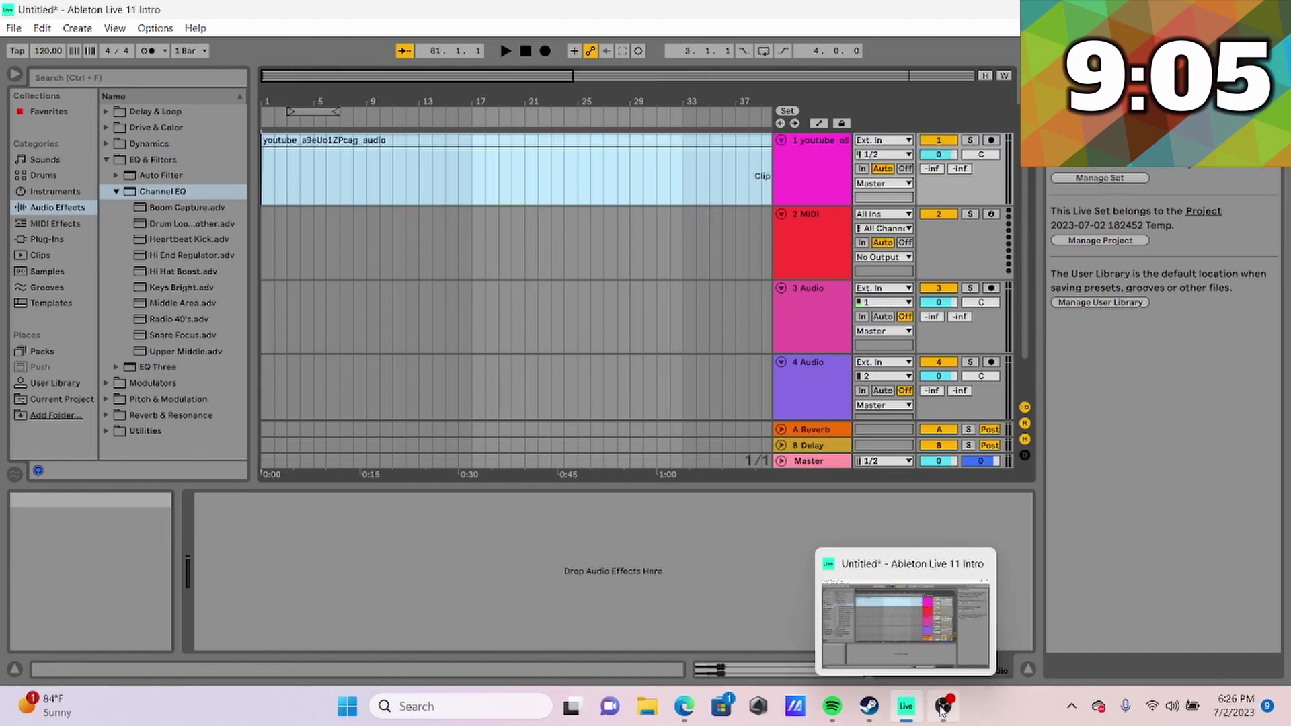
# - Play the imported beat from the start of the arrangement and open its clip details
pyautogui.click(944, 709)
pyautogui.click(946, 712)
pyautogui.click(286, 163)
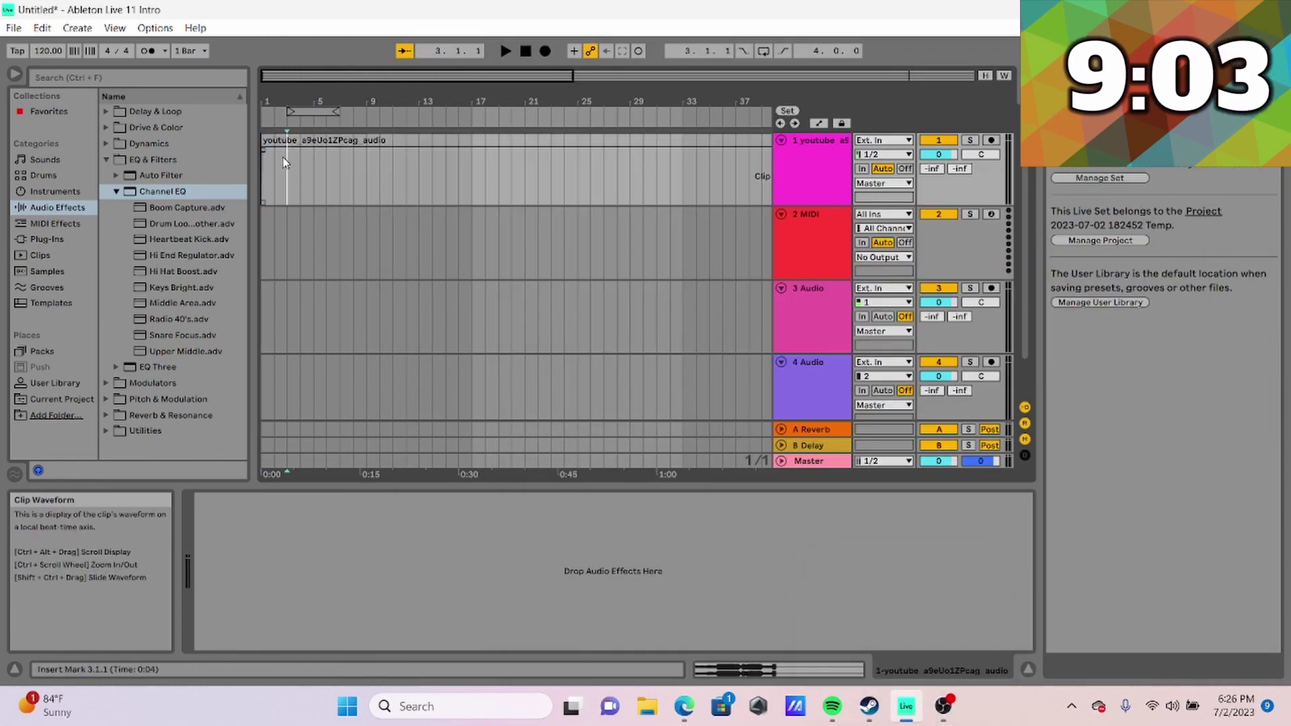
pyautogui.click(266, 177)
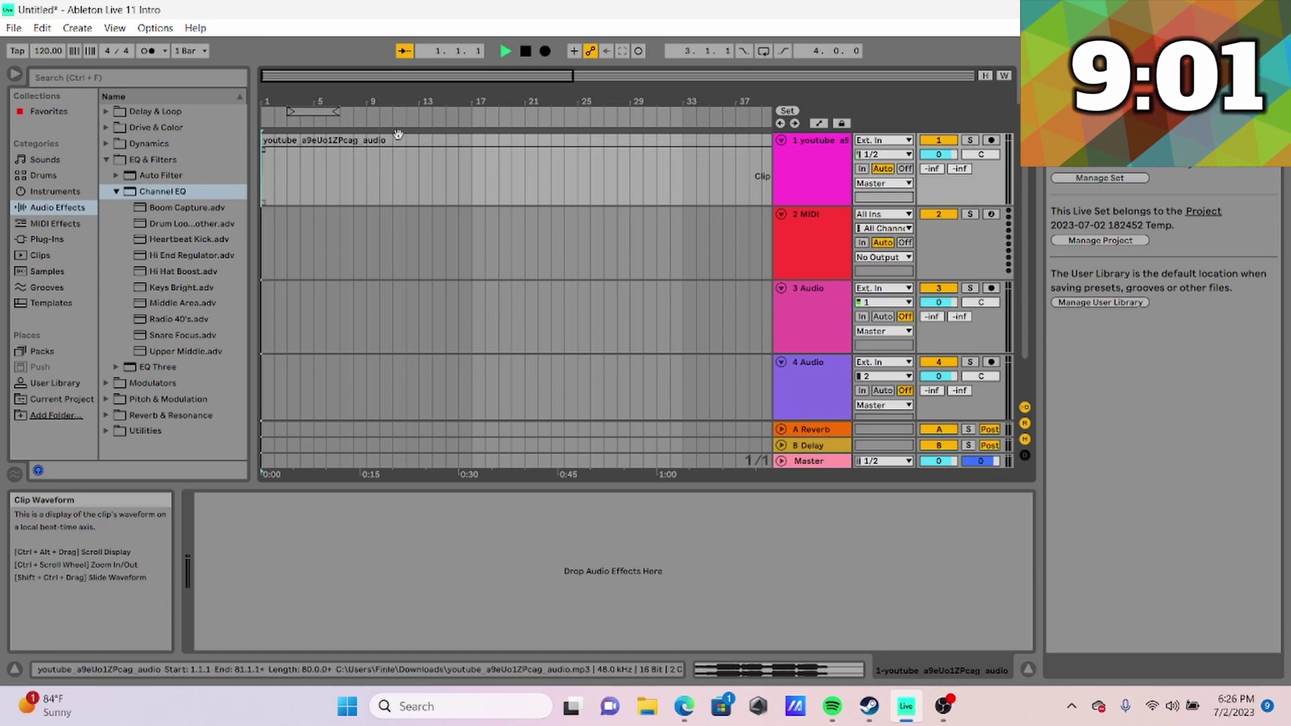
pyautogui.doubleClick(518, 155)
pyautogui.press('space')
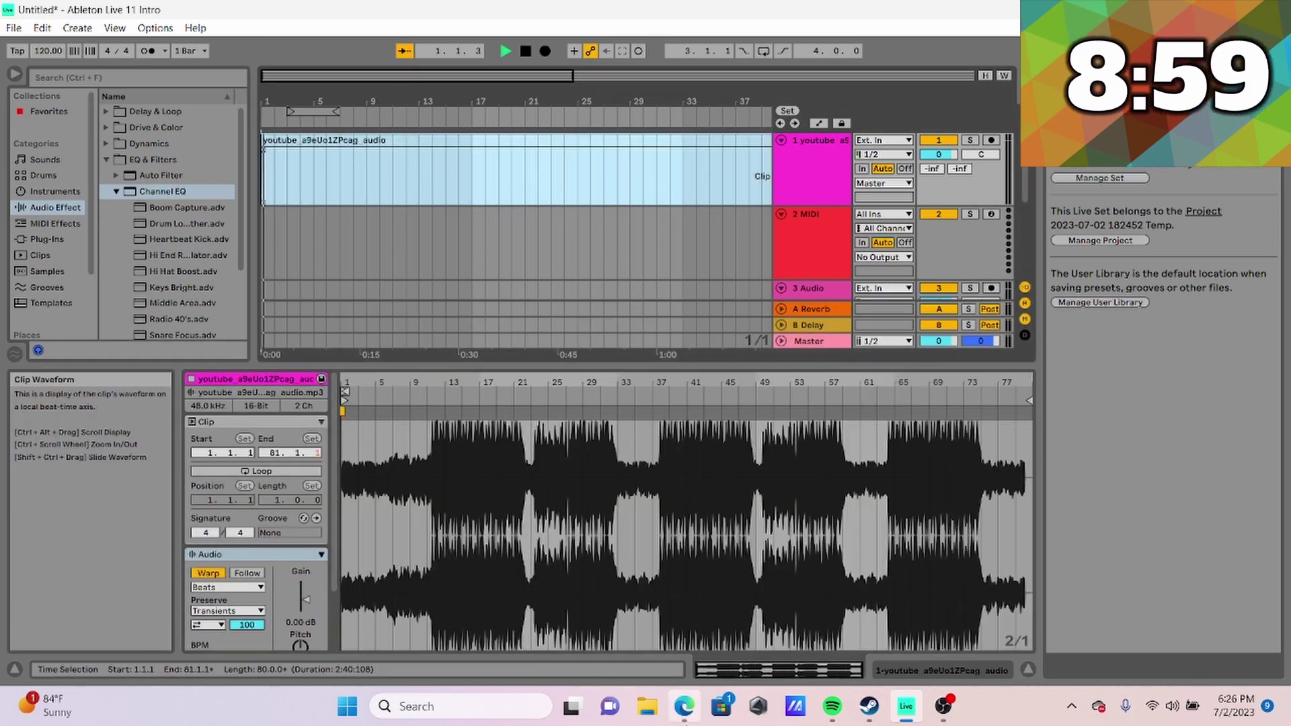
# - Switch to the beat's YouTube page in the browser and expand its description to check for BPM and key
pyautogui.click(684, 706)
pyautogui.click(158, 13)
pyautogui.scroll(-4, 387, 523)
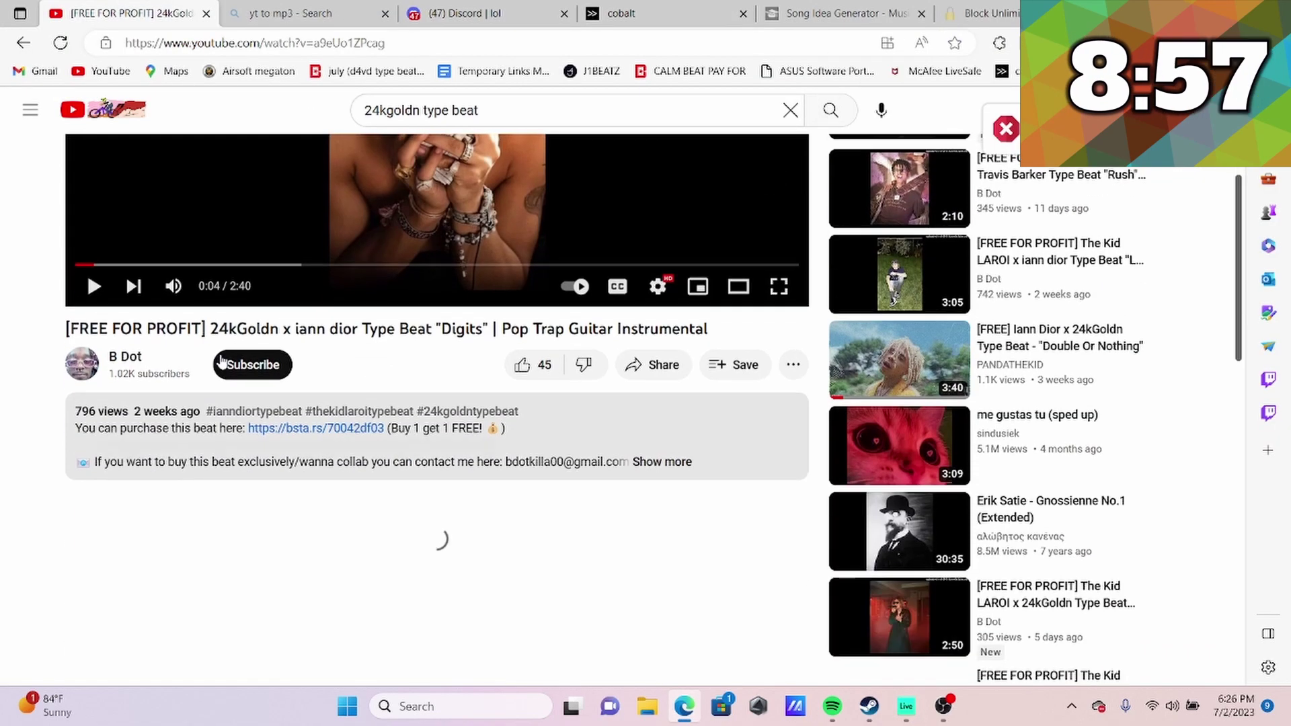
pyautogui.click(204, 441)
pyautogui.scroll(-1, 203, 441)
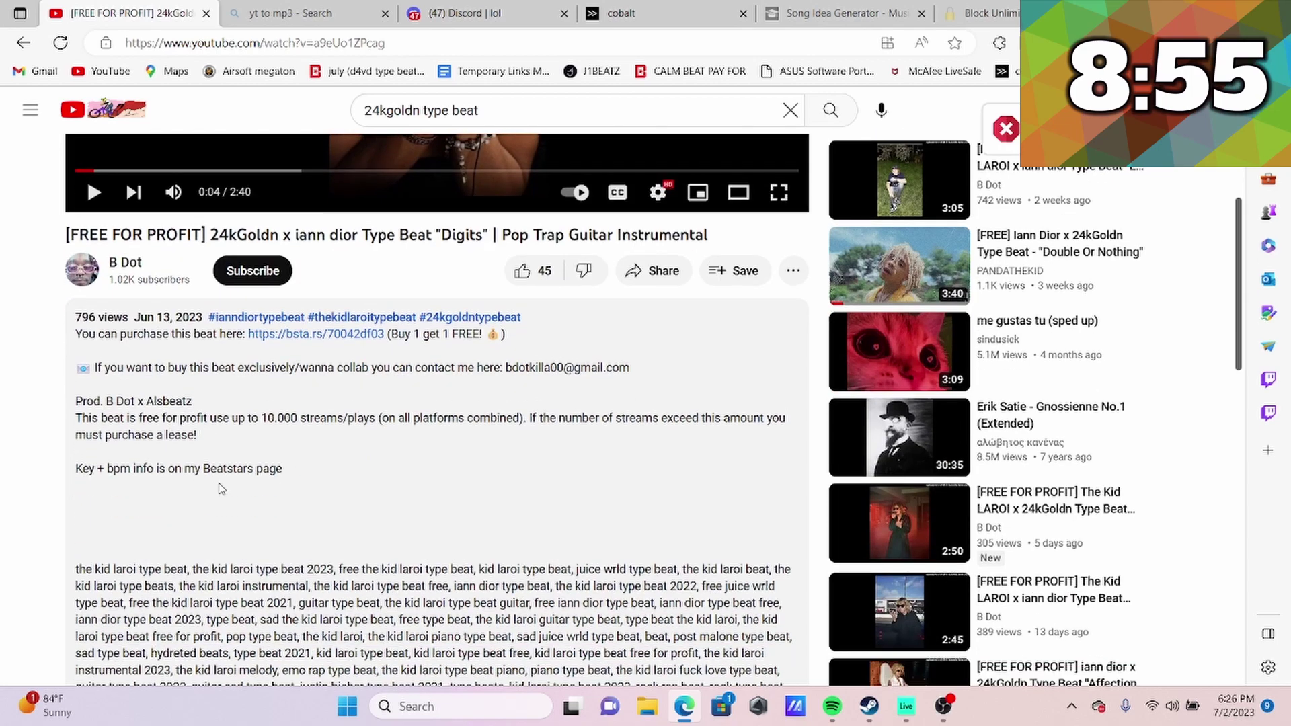
# - Follow the purchase link to the beat's BeatStars page and look up its BPM and key
pyautogui.click(321, 336)
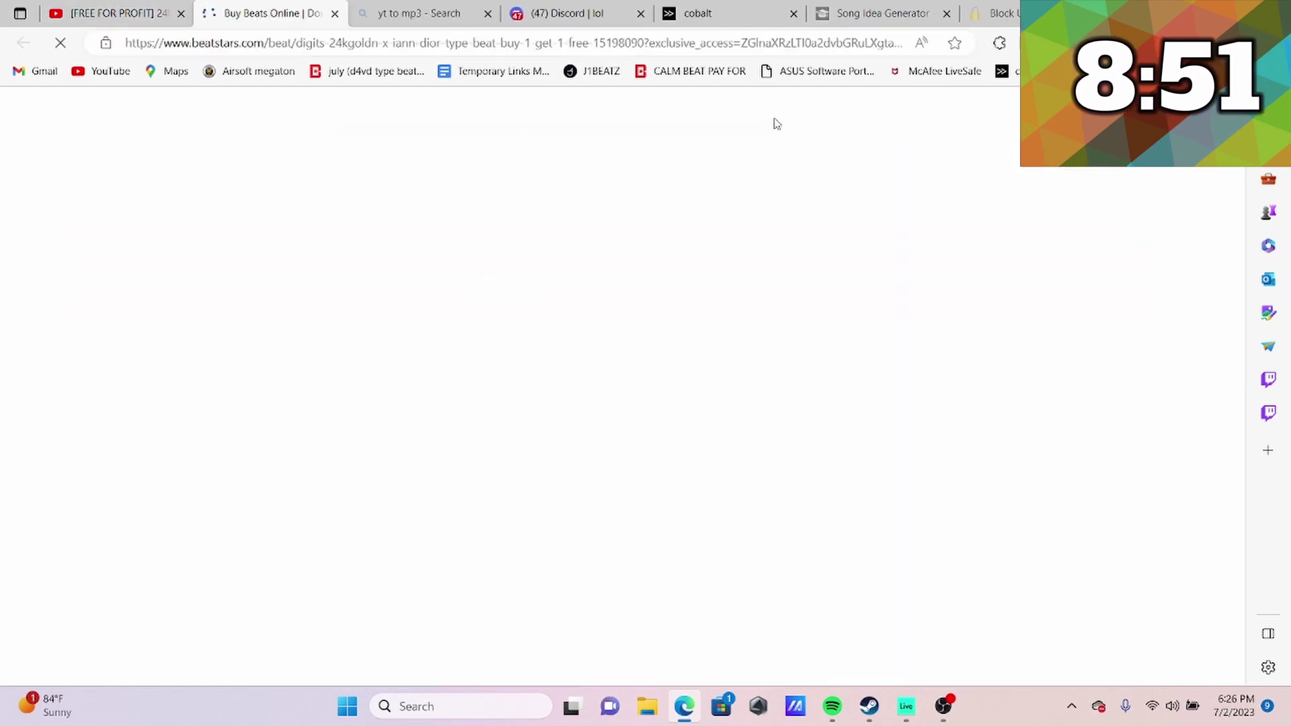
pyautogui.click(948, 706)
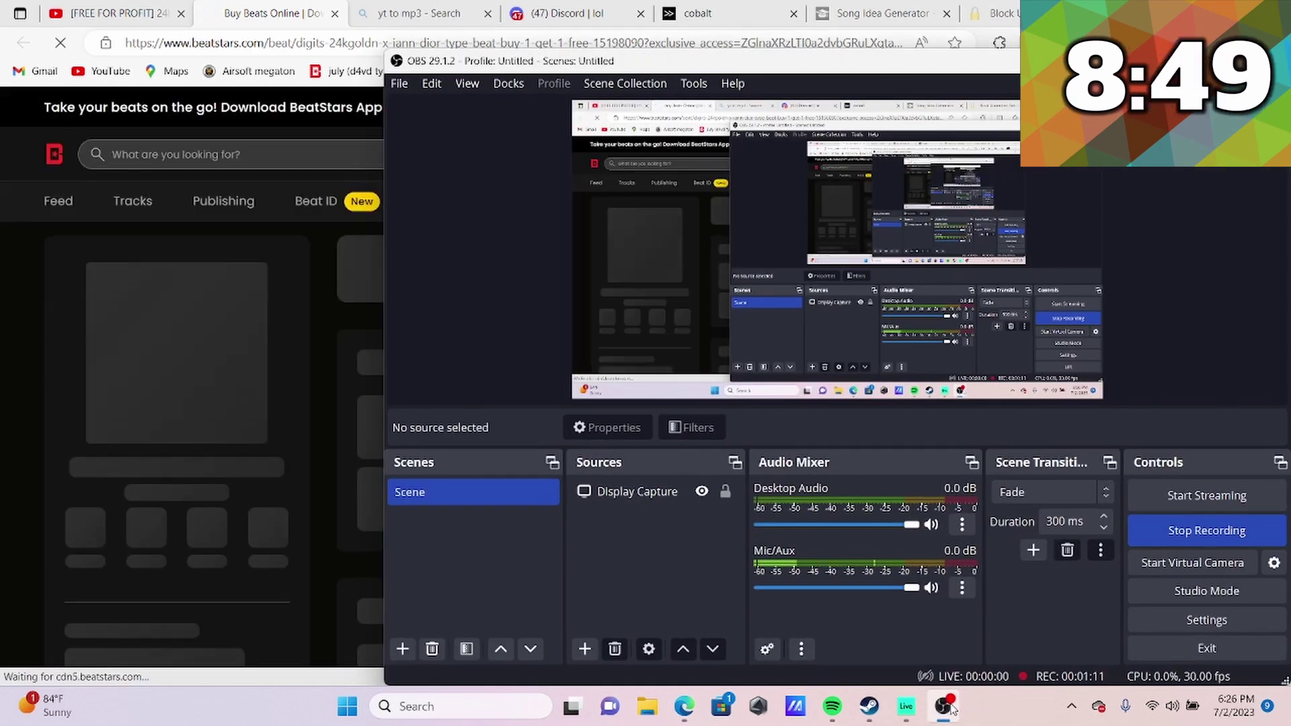
pyautogui.click(38, 403)
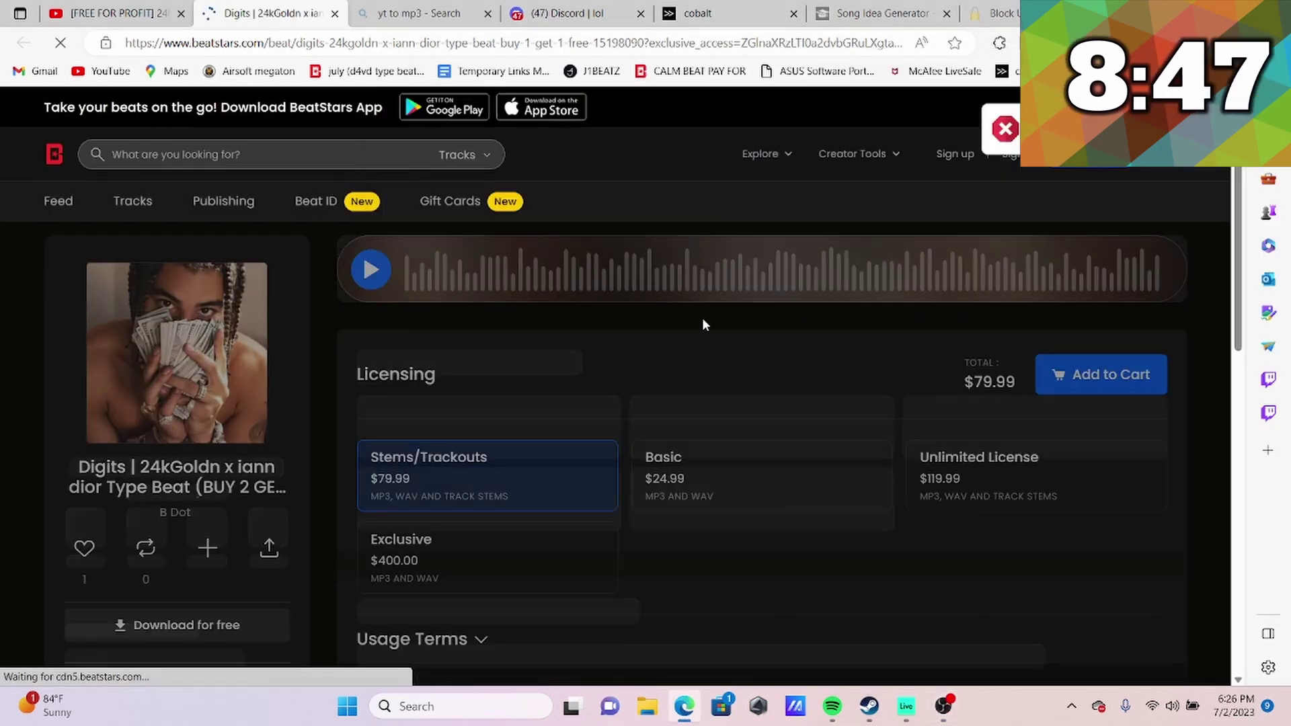
pyautogui.scroll(-1, 313, 363)
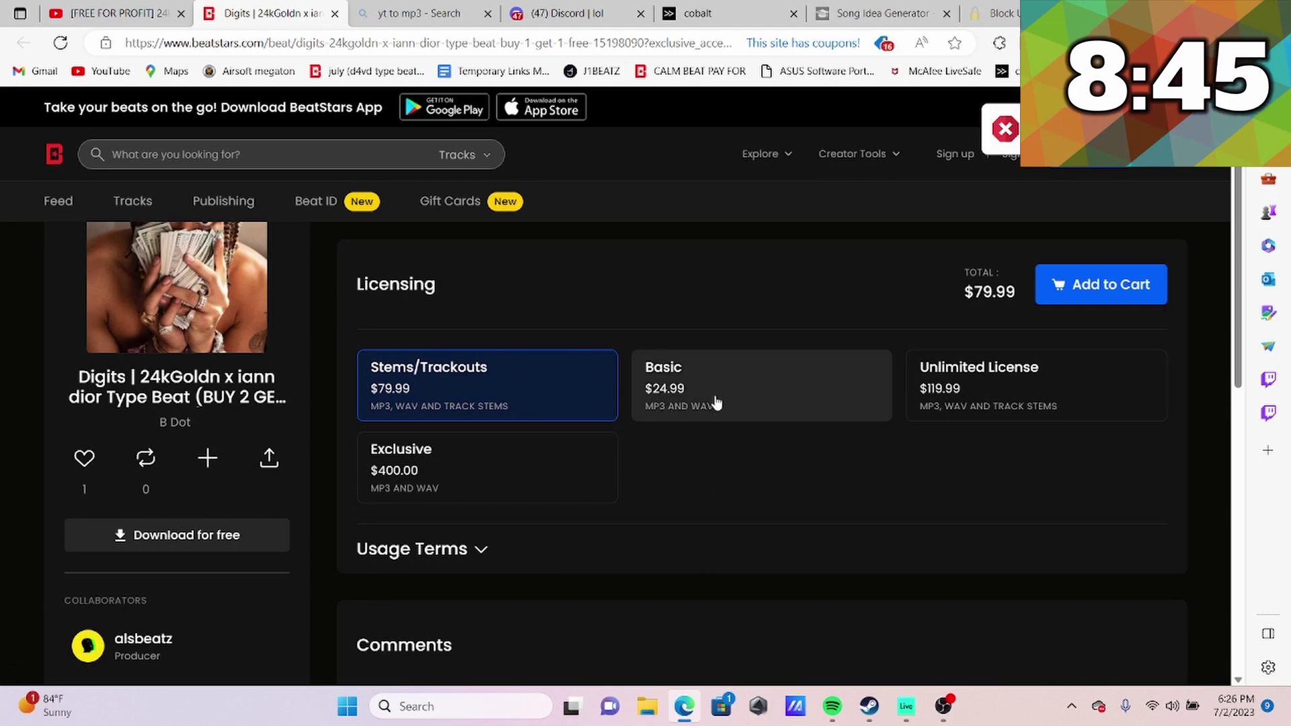
pyautogui.scroll(-3, 346, 438)
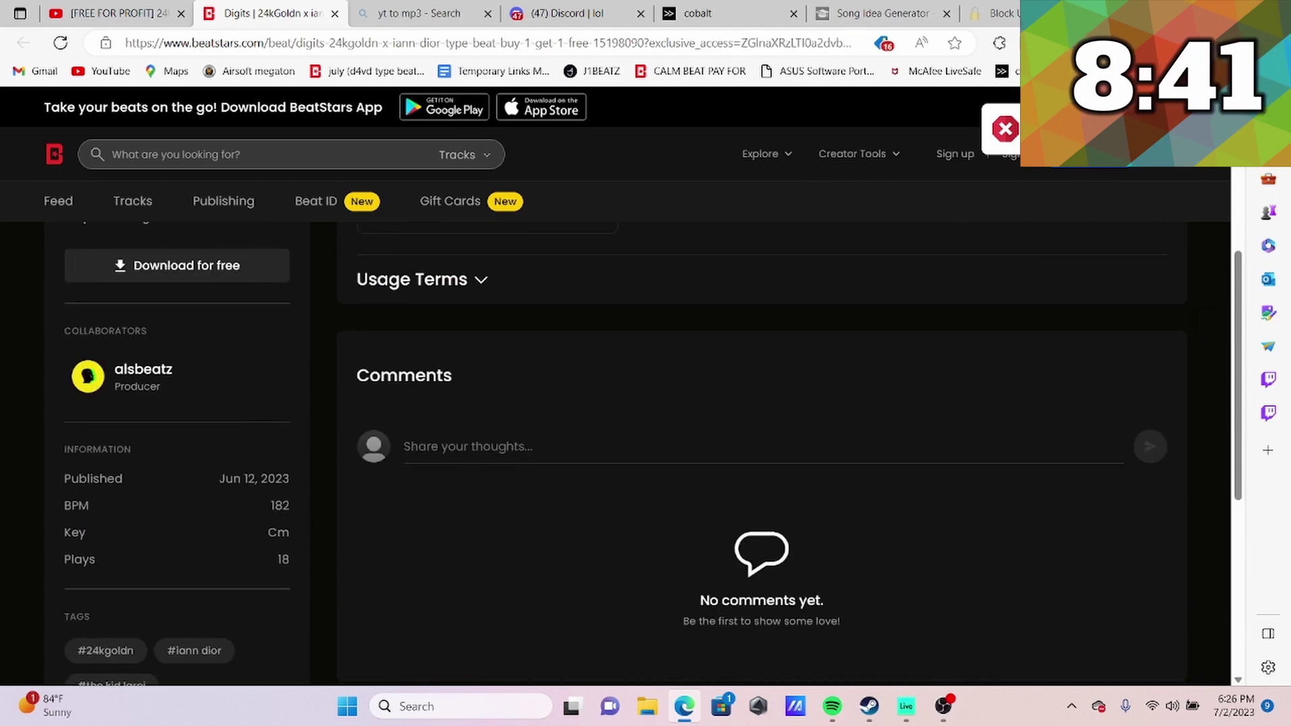
# - Return to Ableton Live and set the project tempo to 182 BPM
pyautogui.click(1194, 12)
pyautogui.click(279, 10)
pyautogui.click(47, 52)
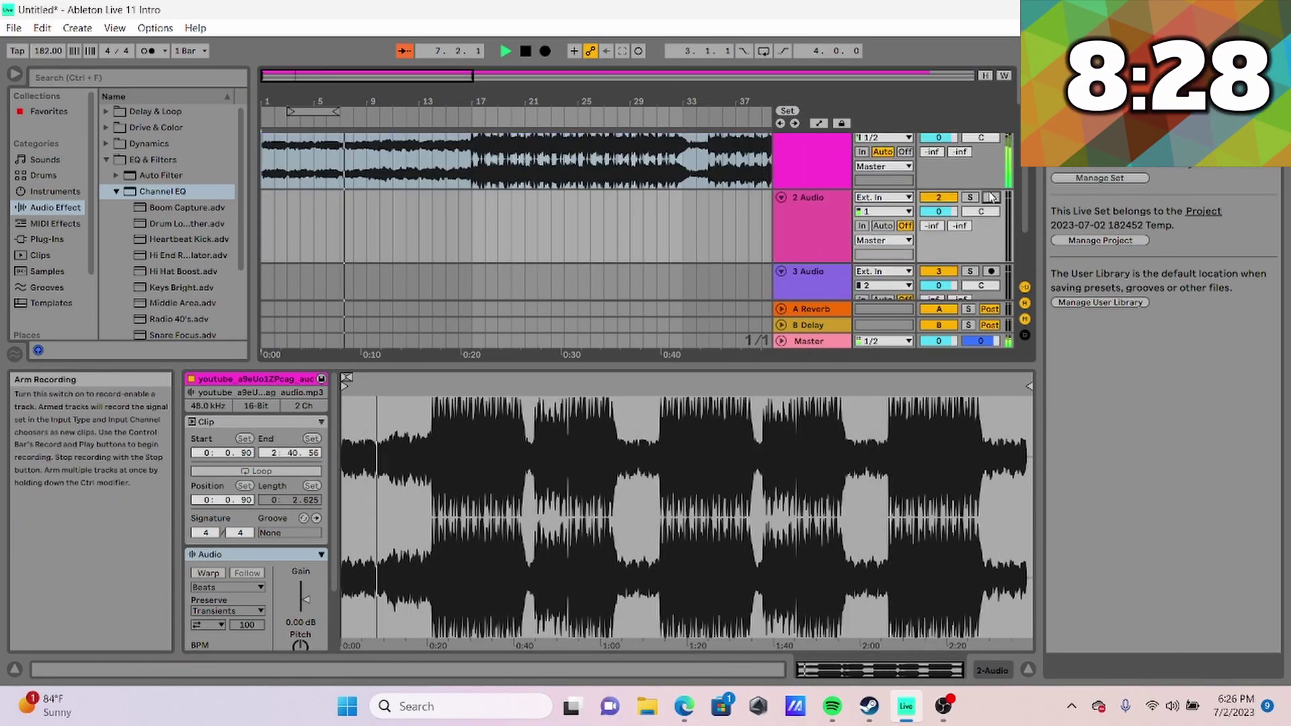
pyautogui.click(545, 51)
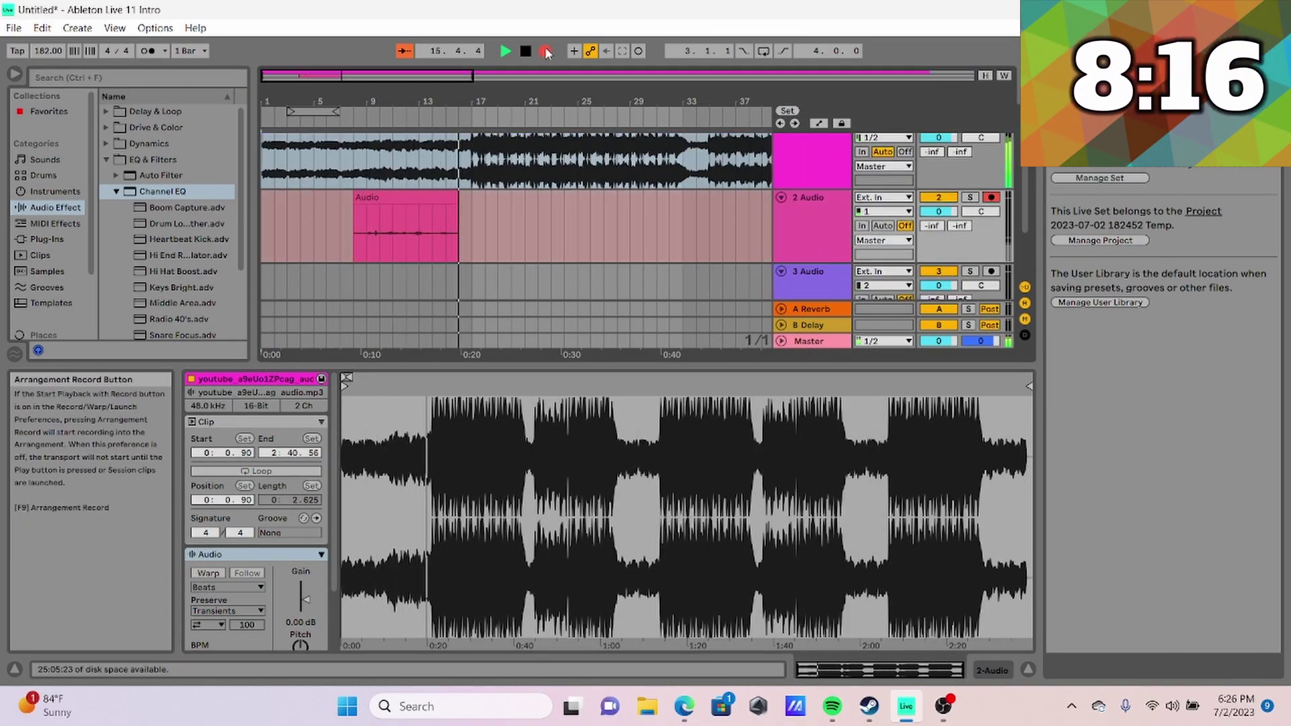
pyautogui.press('space')
pyautogui.moveTo(603, 232); pyautogui.dragTo(286, 232)
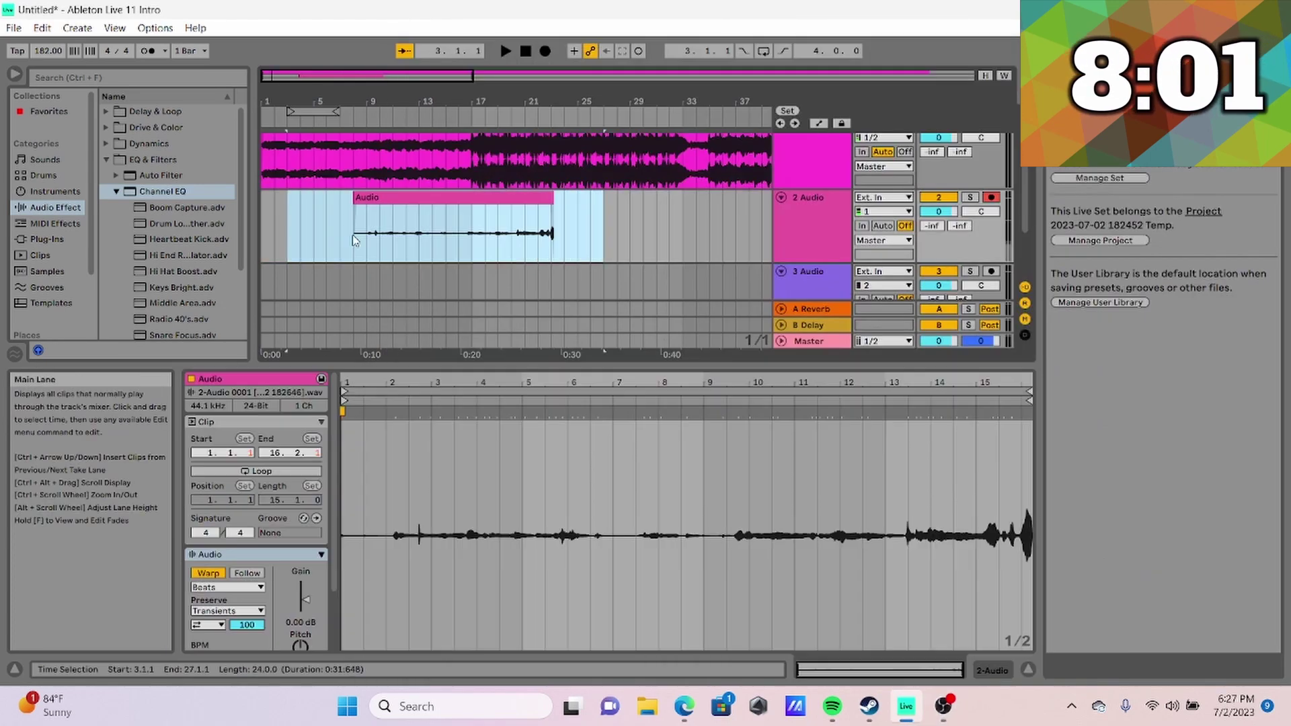
pyautogui.press('Delete')
# - Listen to the beat around bar 17, starting and stopping playback to find where the recording should begin
pyautogui.scroll(-3, 393, 222)
pyautogui.click(394, 222)
pyautogui.press('space')
pyautogui.scroll(5, 458, 205)
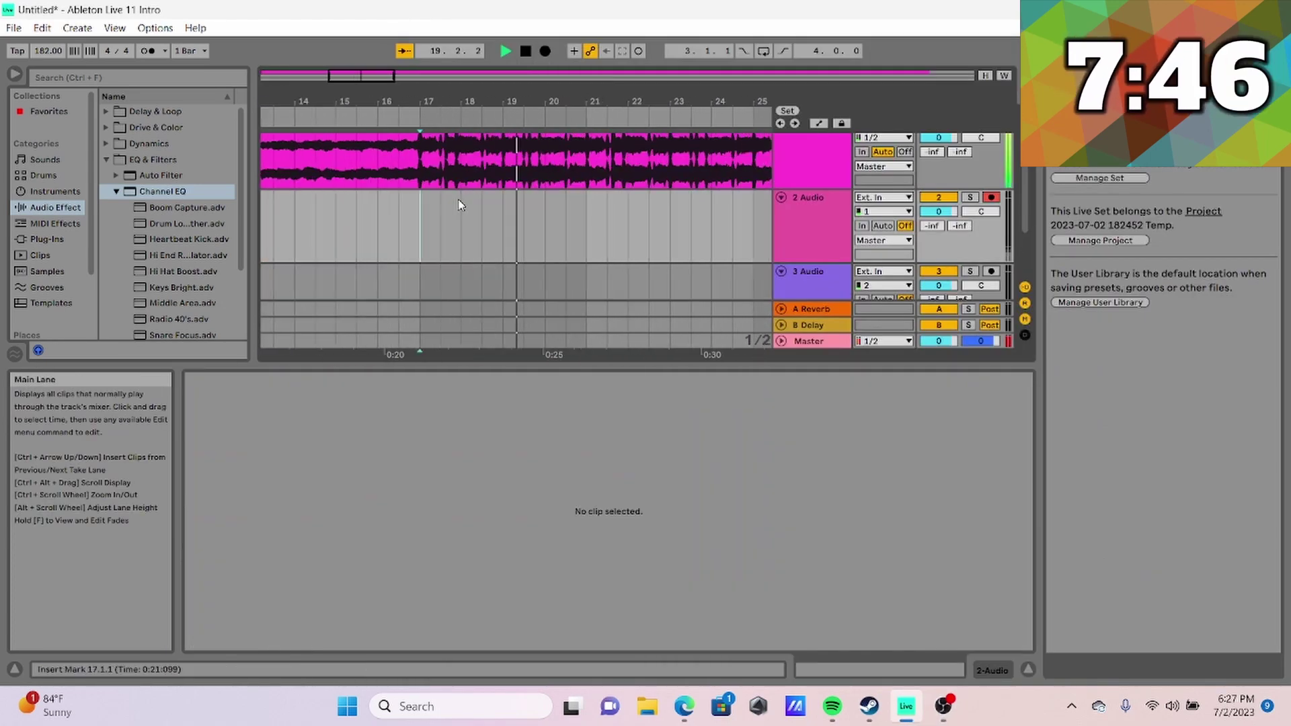
pyautogui.press('space')
pyautogui.press('space')
pyautogui.click(412, 217)
pyautogui.press('space')
pyautogui.press('space')
# - Play the beat and record a new take on the 2 Audio track from about bar 14 to bar 25
pyautogui.press('space')
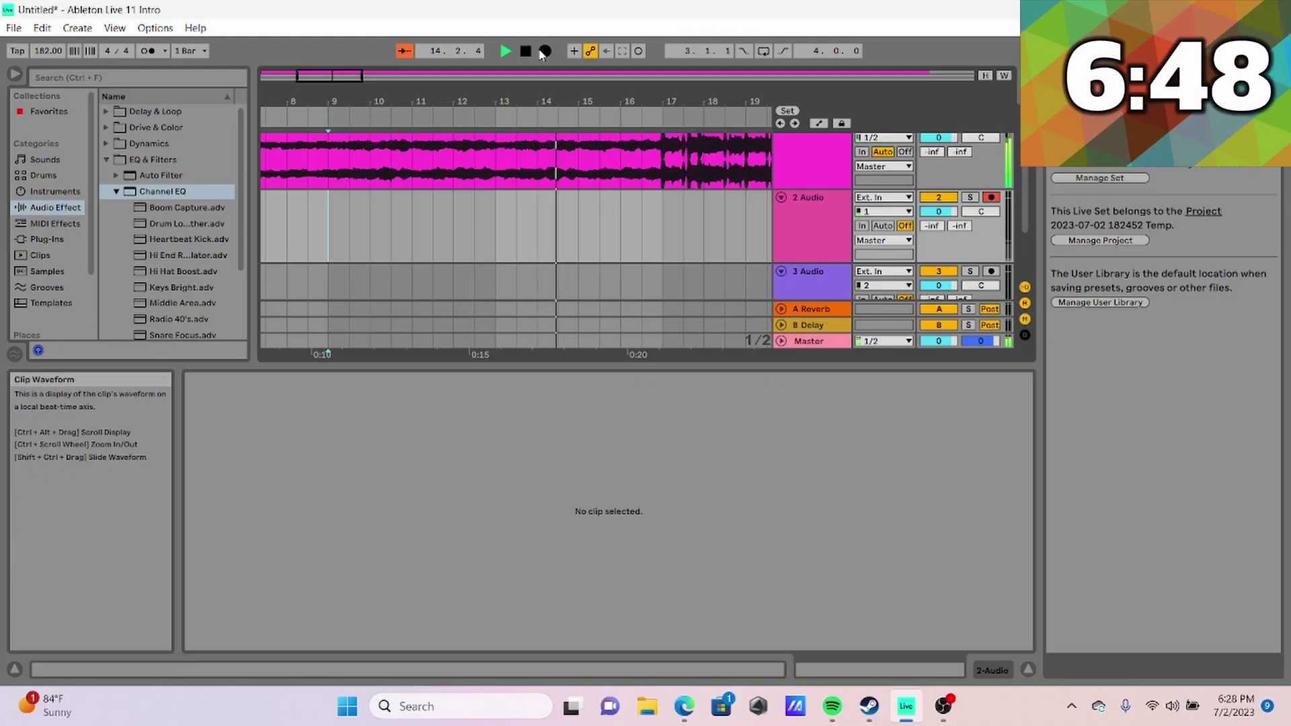
pyautogui.click(545, 51)
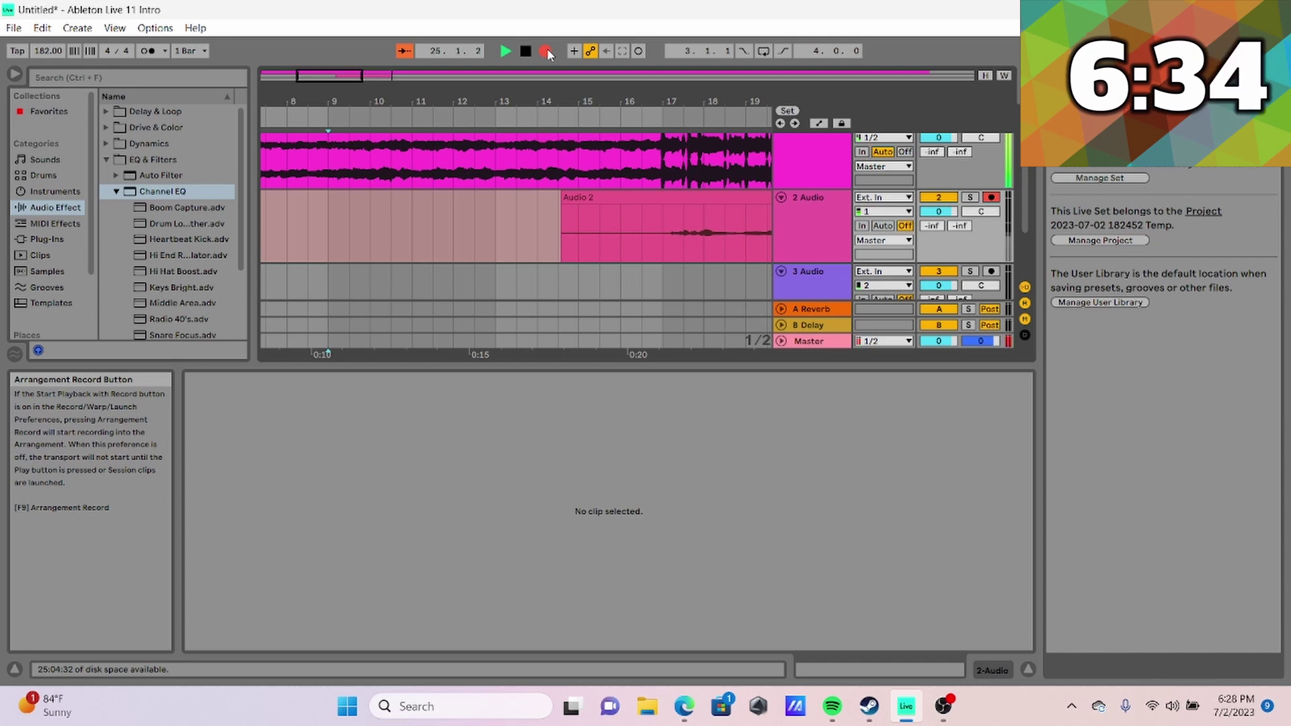
pyautogui.press('space')
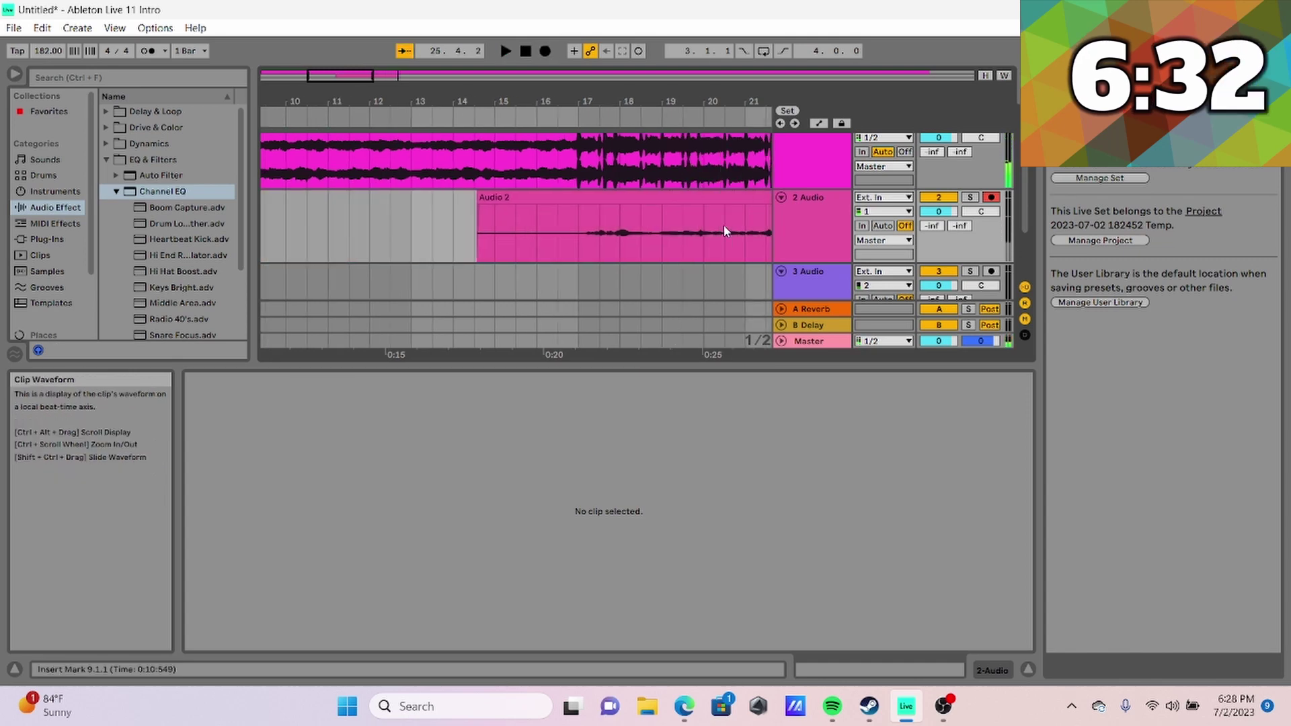
# - Play back the new take around bar 17 and shift its clip slightly earlier against the beat
pyautogui.click(503, 230)
pyautogui.press('space')
pyautogui.scroll(5, 511, 228)
pyautogui.press('space')
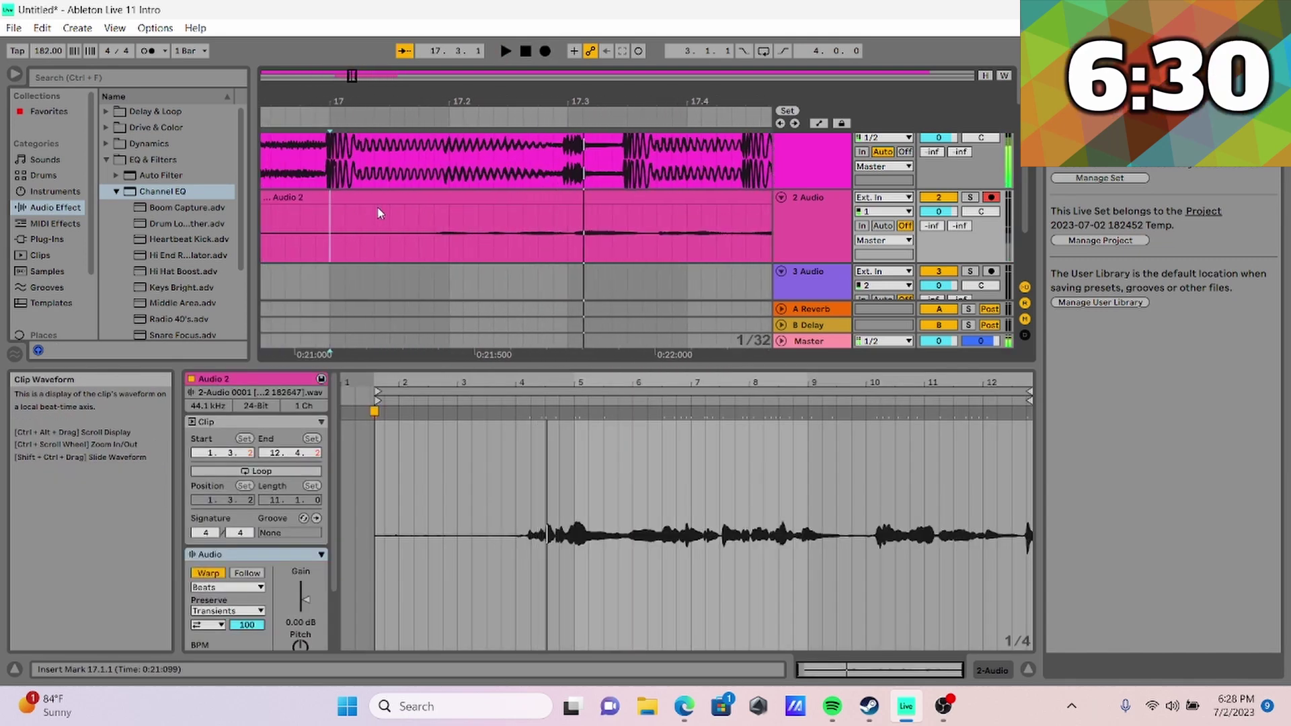
pyautogui.moveTo(426, 198); pyautogui.dragTo(400, 200)
pyautogui.press('space')
pyautogui.scroll(-5, 482, 212)
# - Trim the silent beginning of the recorded clip on the 2 Audio track so it starts at bar 17
pyautogui.click(483, 197)
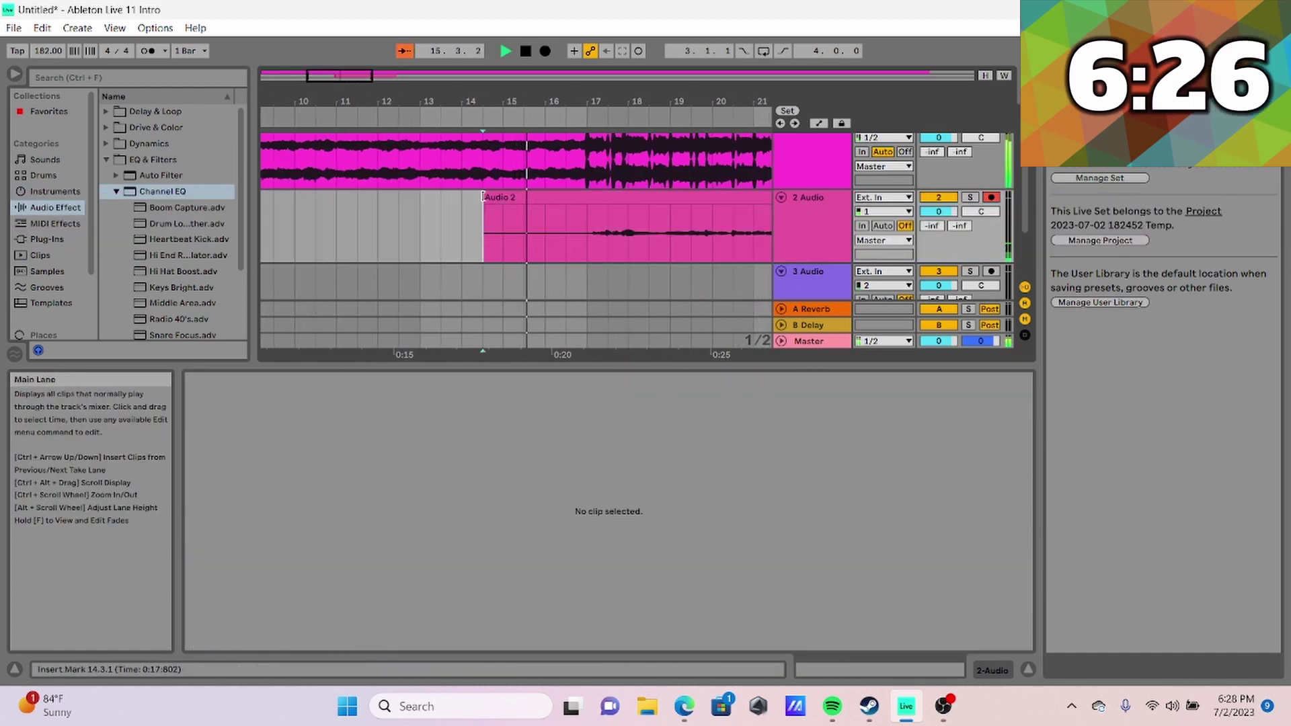
pyautogui.click(482, 202)
pyautogui.moveTo(591, 212); pyautogui.dragTo(557, 204)
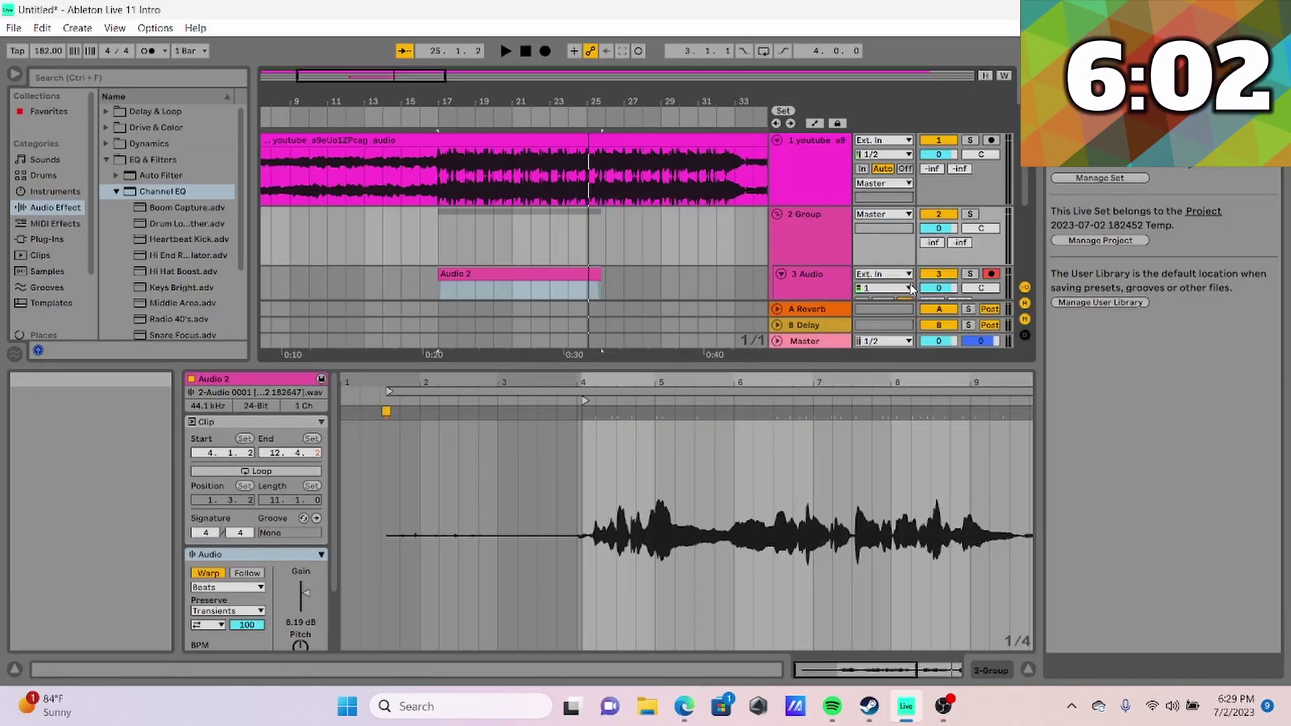
# - Add a Channel EQ to the 2 Group track with Low -12 dB, Mid 0.8 dB, High -4.5 dB and mid frequency 120 Hz
pyautogui.click(135, 160)
pyautogui.doubleClick(162, 191)
pyautogui.moveTo(309, 627); pyautogui.dragTo(225, 666)
pyautogui.moveTo(265, 588); pyautogui.dragTo(266, 625)
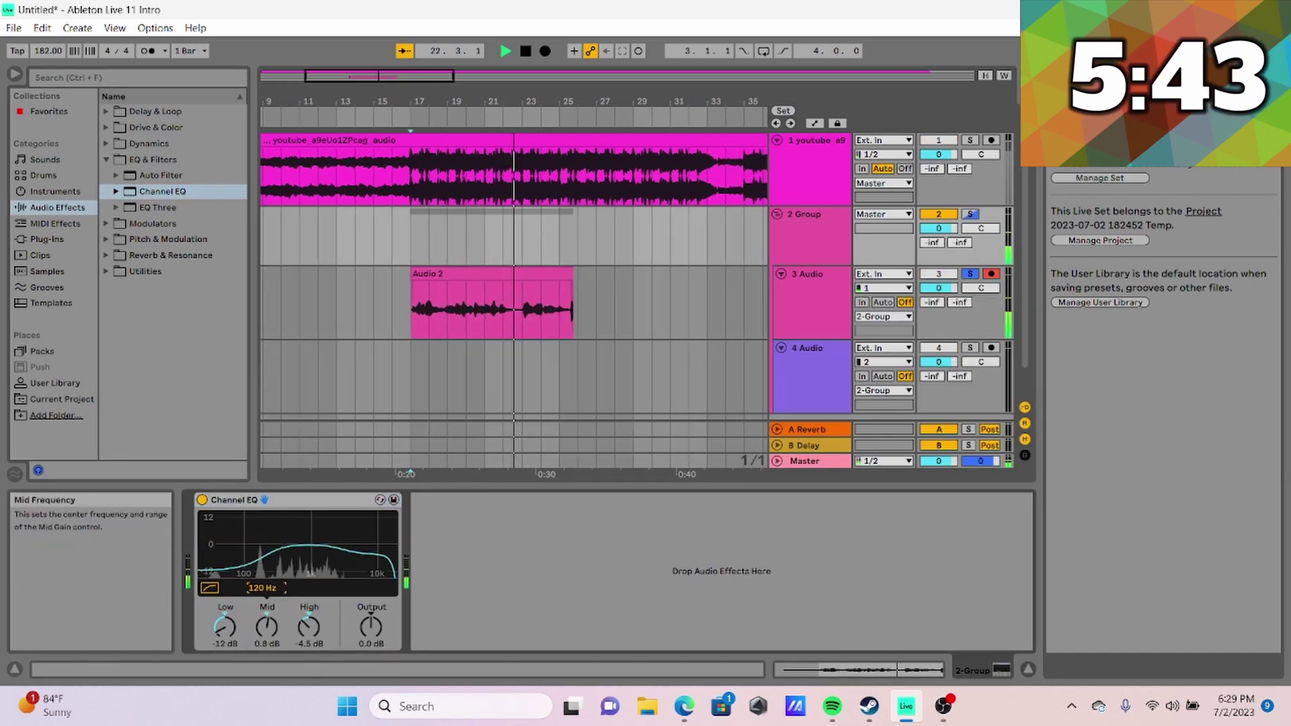
# - Add a Compressor after the Channel EQ on the 2 Group track and set its threshold to -38.1 dB
pyautogui.press('space')
pyautogui.click(106, 191)
pyautogui.click(107, 144)
pyautogui.doubleClick(164, 160)
pyautogui.press('space')
pyautogui.moveTo(509, 518); pyautogui.dragTo(509, 578)
pyautogui.press('space')
# - Add a Reverb after the Compressor on the 2 Group track and play the take through it
pyautogui.click(106, 144)
pyautogui.click(106, 208)
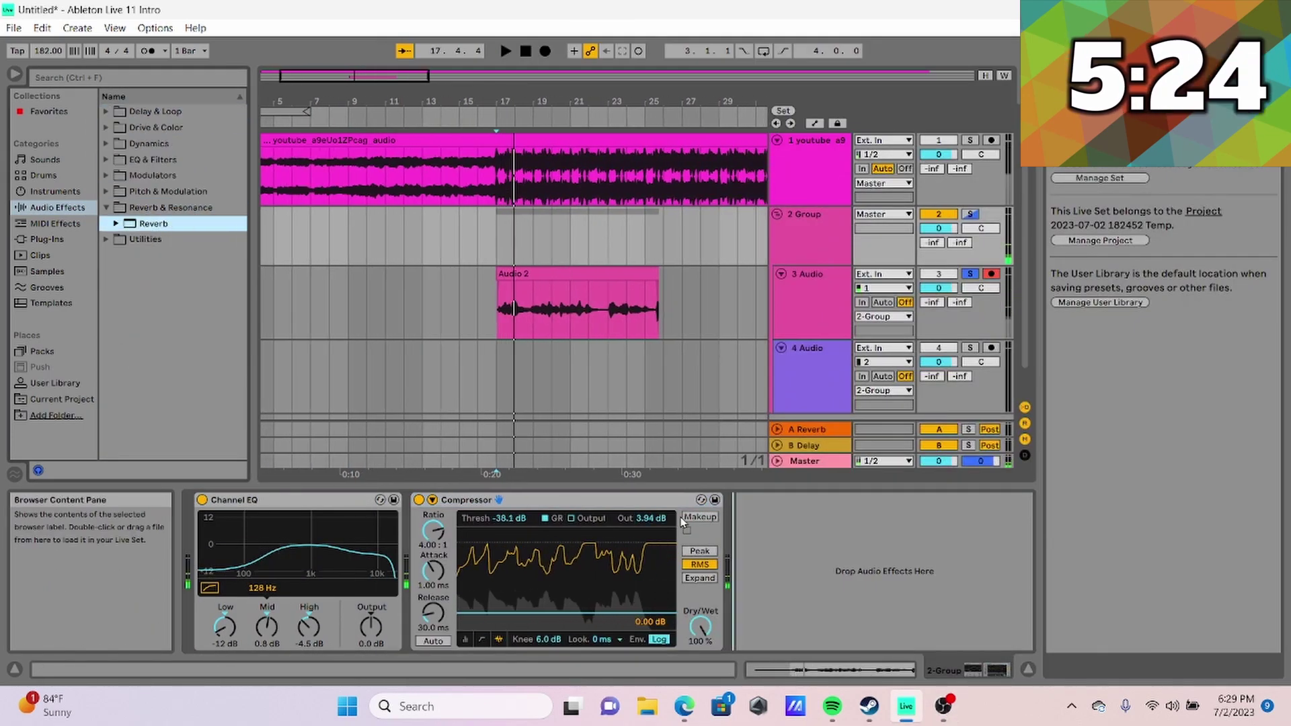
pyautogui.doubleClick(156, 224)
pyautogui.press('space')
# - Add the bx_opto plug-in after the Reverb on the 2 Group track and close its plug-in window
pyautogui.click(47, 239)
pyautogui.press('space')
pyautogui.doubleClick(148, 127)
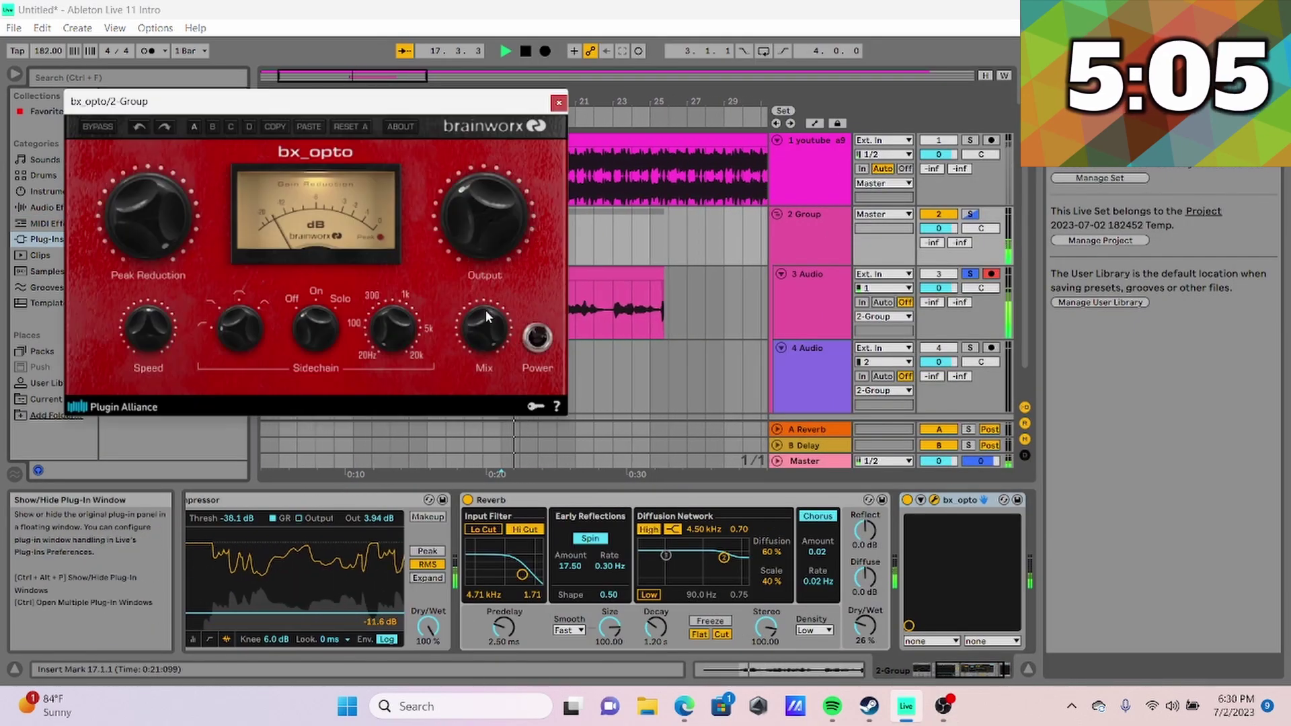
pyautogui.click(559, 103)
# - Add Auto-Tune Pro to the end of the 2 Group chain with the Minor scale and Flex Tune 20
pyautogui.click(106, 144)
pyautogui.click(107, 111)
pyautogui.press('space')
pyautogui.doubleClick(165, 418)
pyautogui.click(330, 175)
pyautogui.click(330, 212)
pyautogui.moveTo(279, 395); pyautogui.dragTo(279, 373)
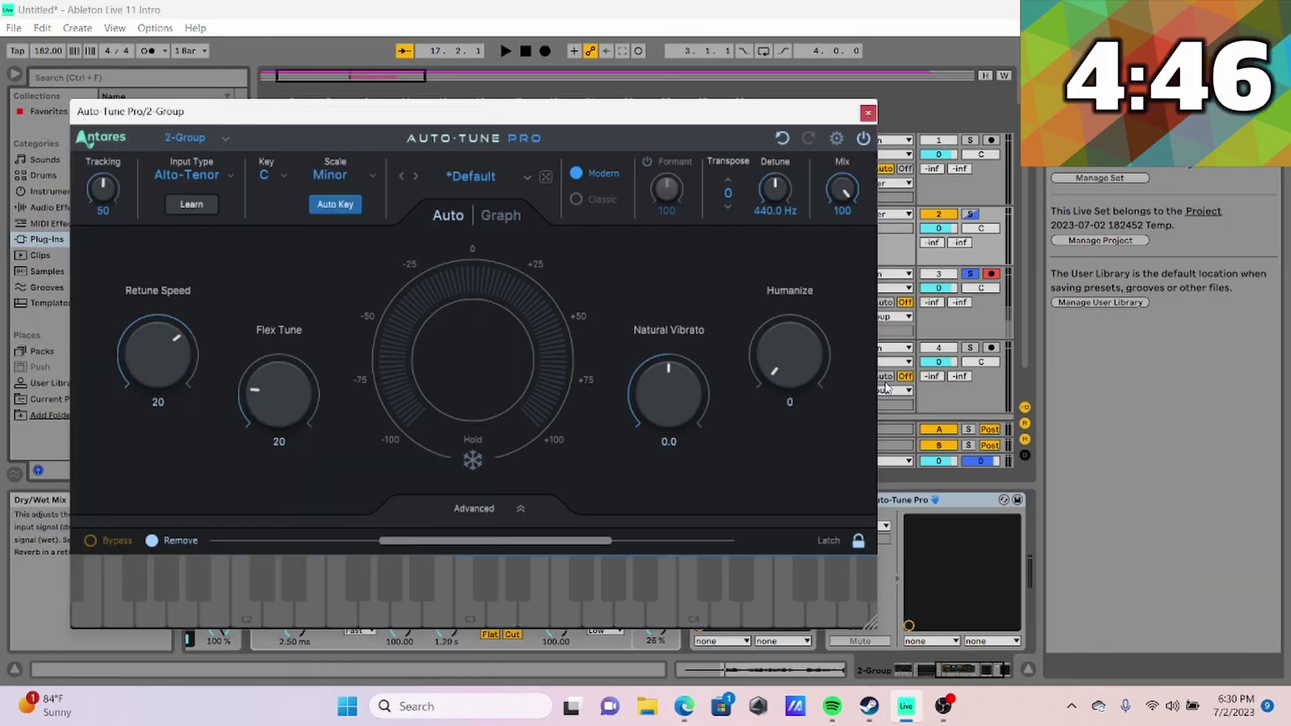
pyautogui.click(868, 112)
# - Arm the 4 Audio track and record a new take from about bar 24 to bar 29
pyautogui.press('space')
pyautogui.scroll(-1, 517, 345)
pyautogui.click(991, 317)
pyautogui.click(457, 345)
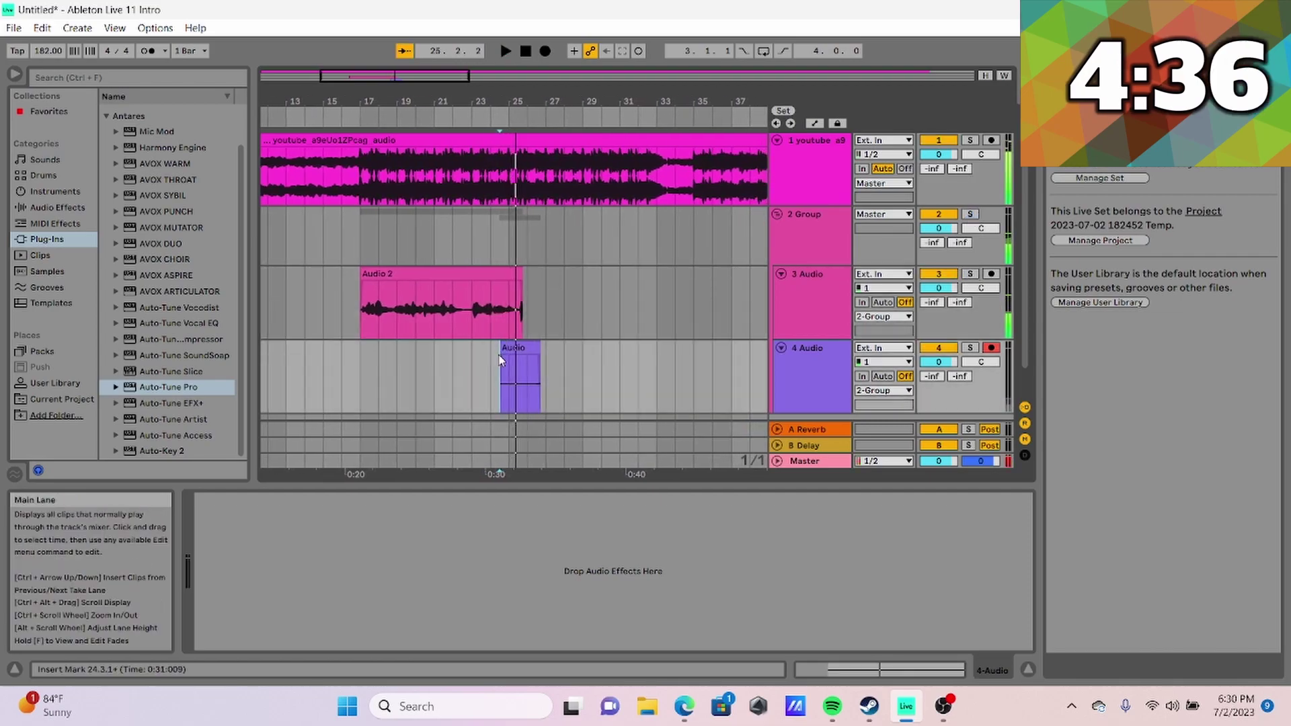
pyautogui.click(546, 51)
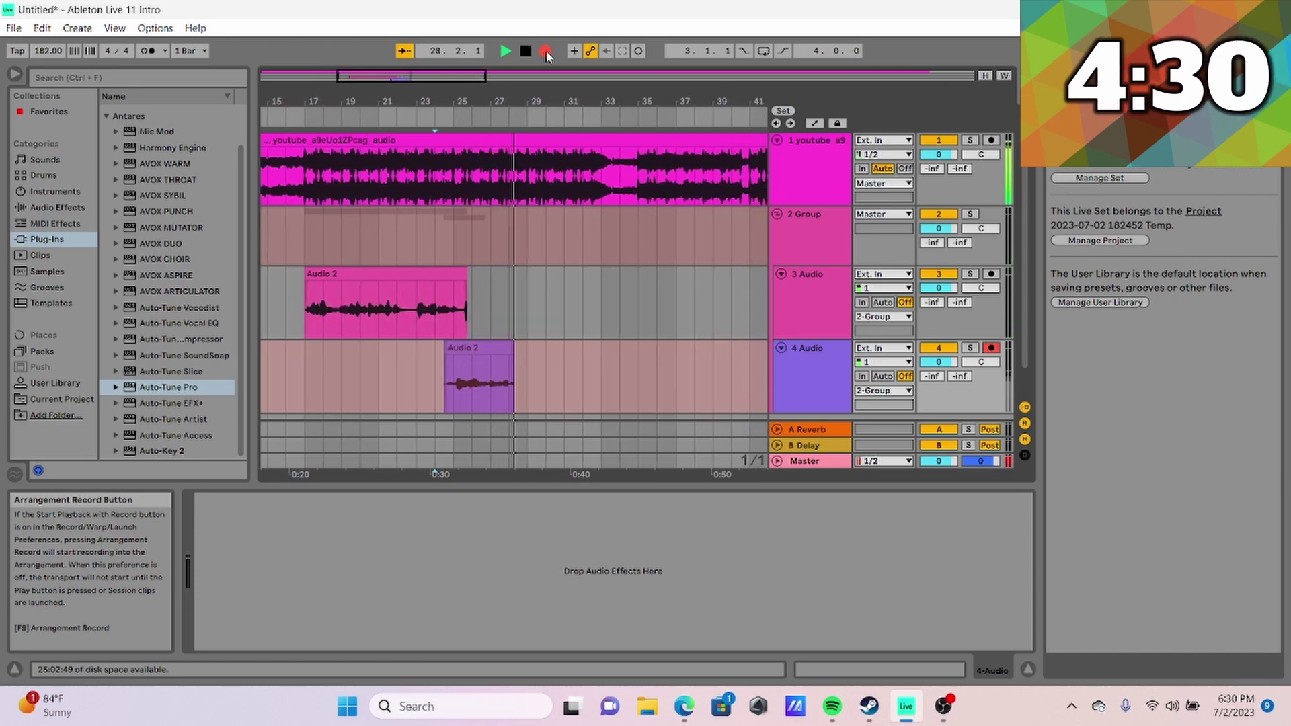
pyautogui.click(546, 50)
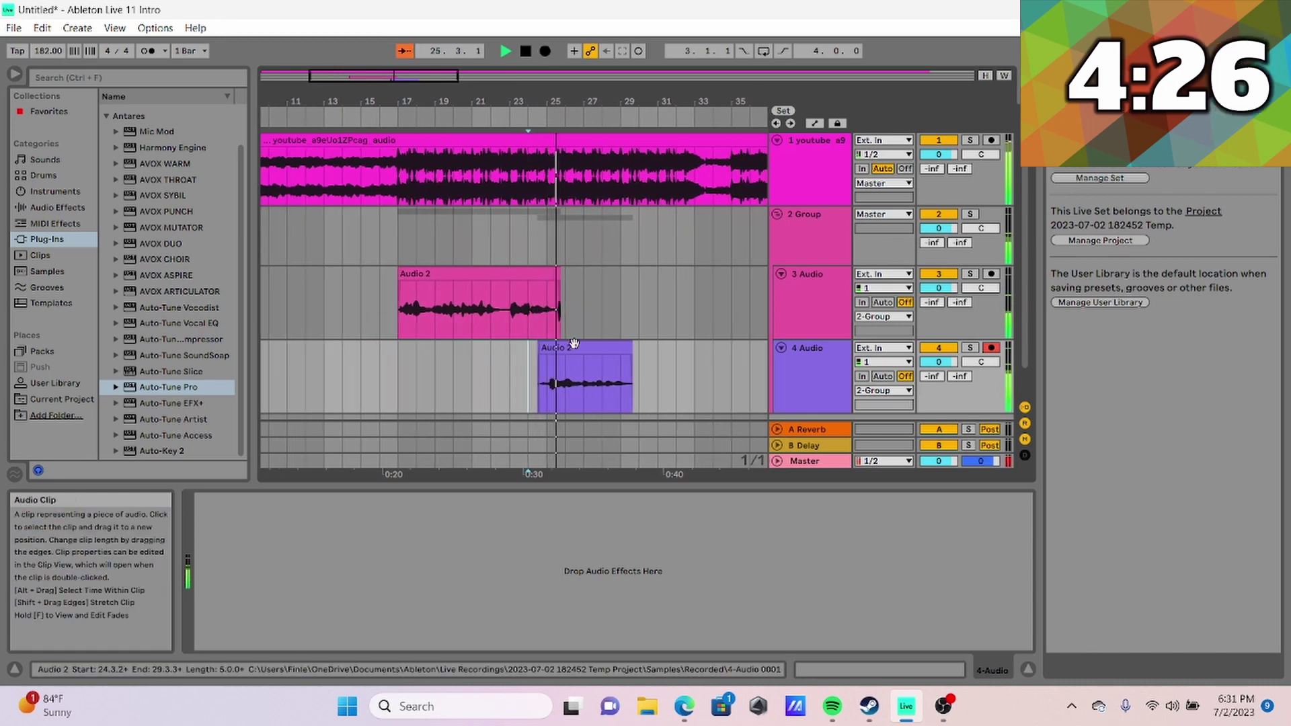
# - Play back the new 4 Audio take and display the effect chain of the 2 Group track
pyautogui.click(574, 344)
pyautogui.press('space')
pyautogui.scroll(-1, 817, 240)
pyautogui.click(797, 214)
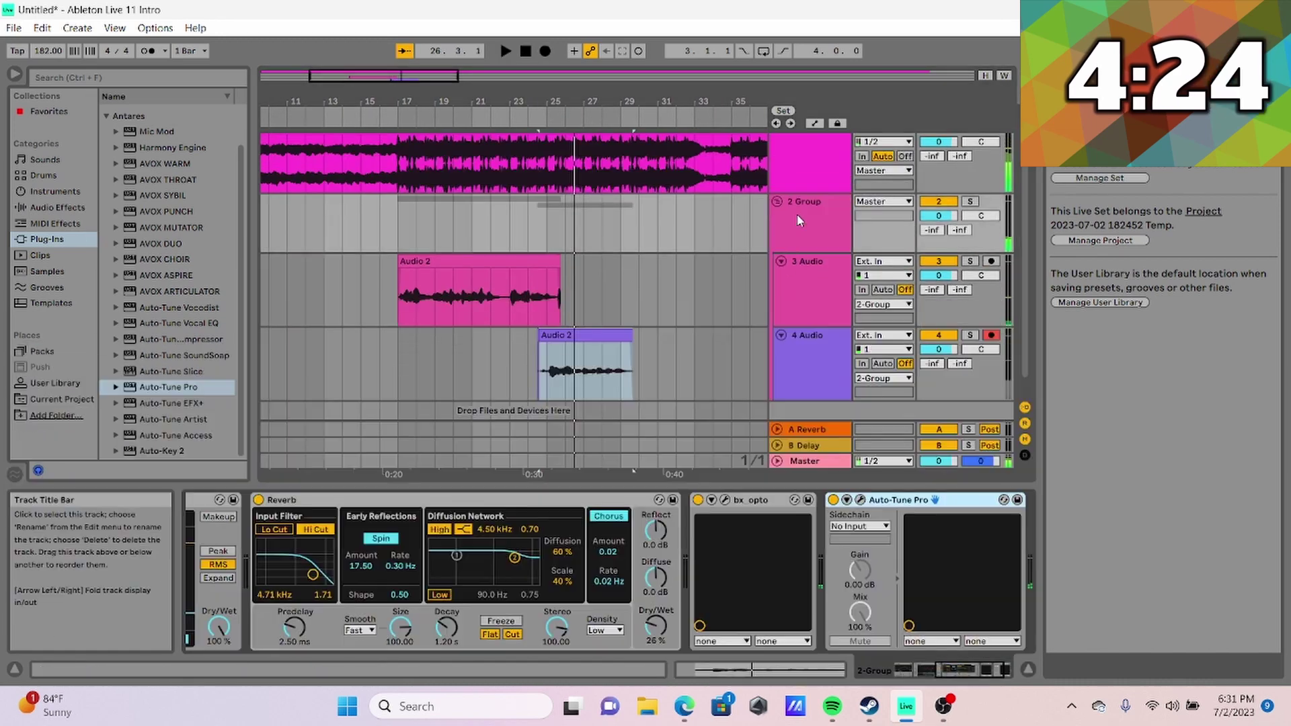
pyautogui.scroll(1, 797, 214)
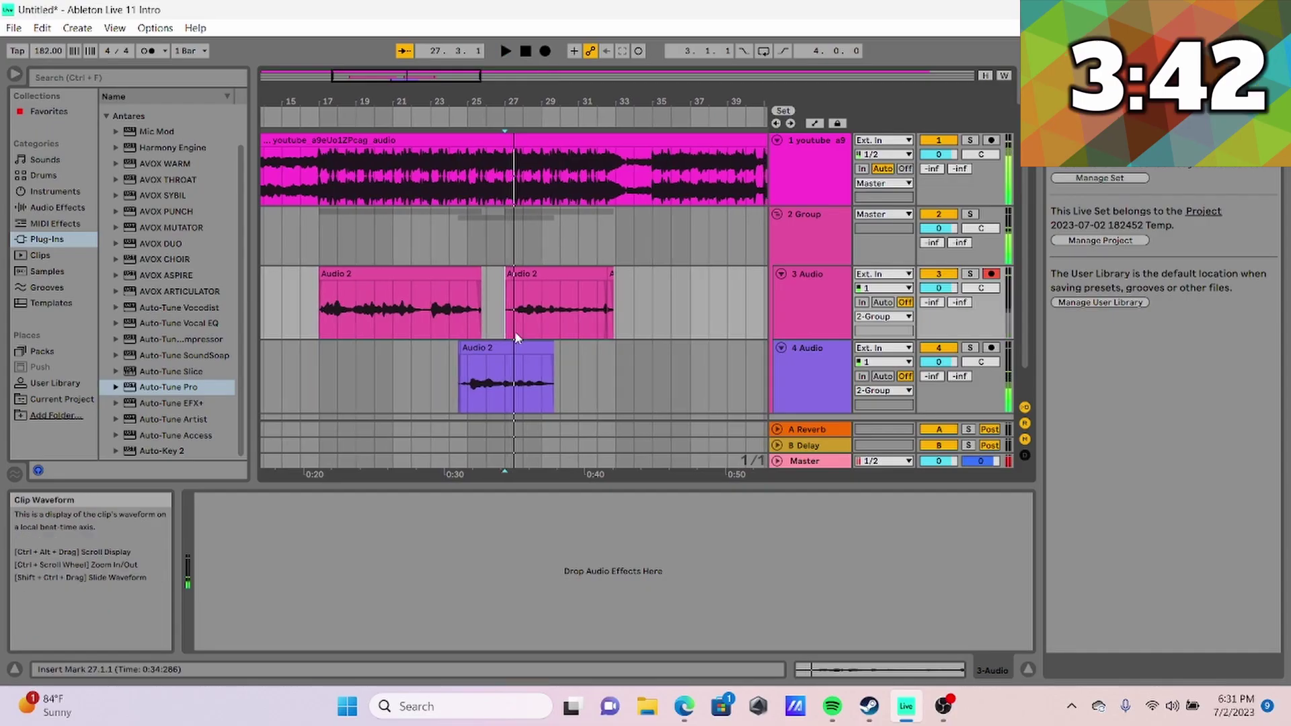
# - Delete the recorded clips from bar 27 onward on the 3 Audio track
pyautogui.click(542, 280)
pyautogui.moveTo(632, 269); pyautogui.dragTo(528, 254)
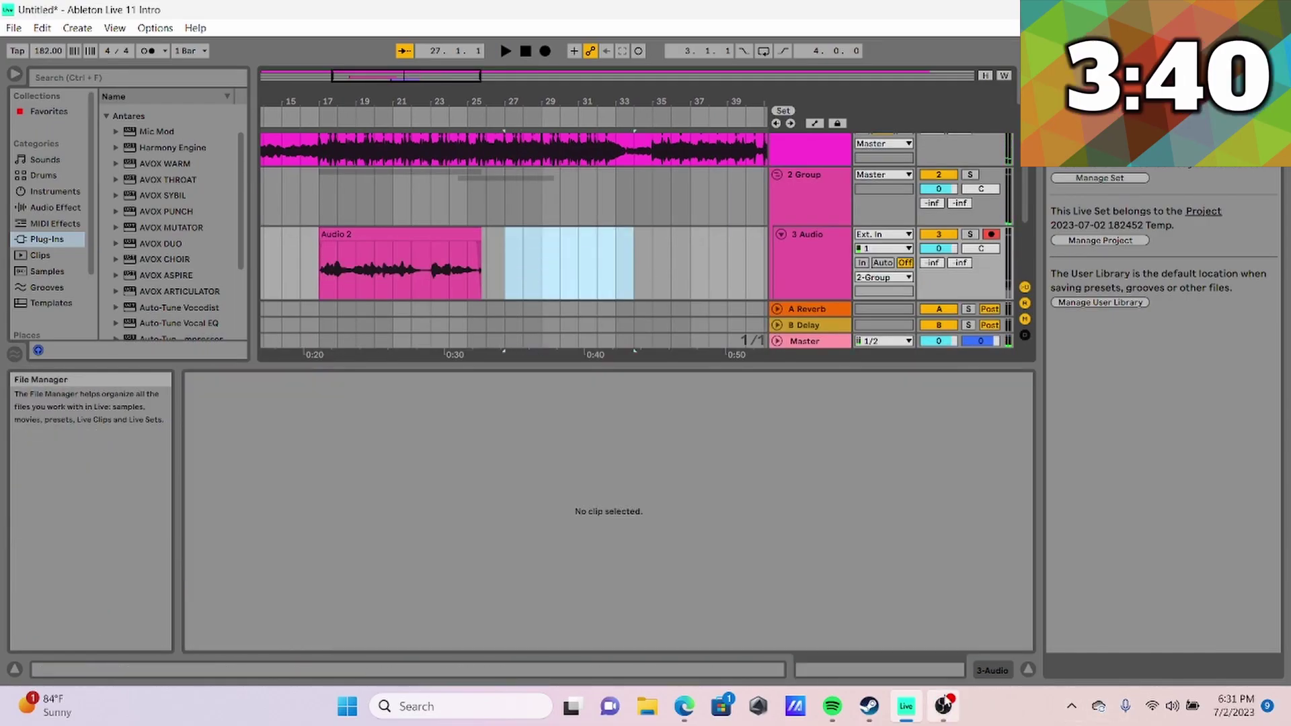
pyautogui.click(944, 706)
pyautogui.click(906, 706)
# - Play from bar 23 and record a replacement take on the 3 Audio track from about bar 27 to bar 35
pyautogui.click(432, 272)
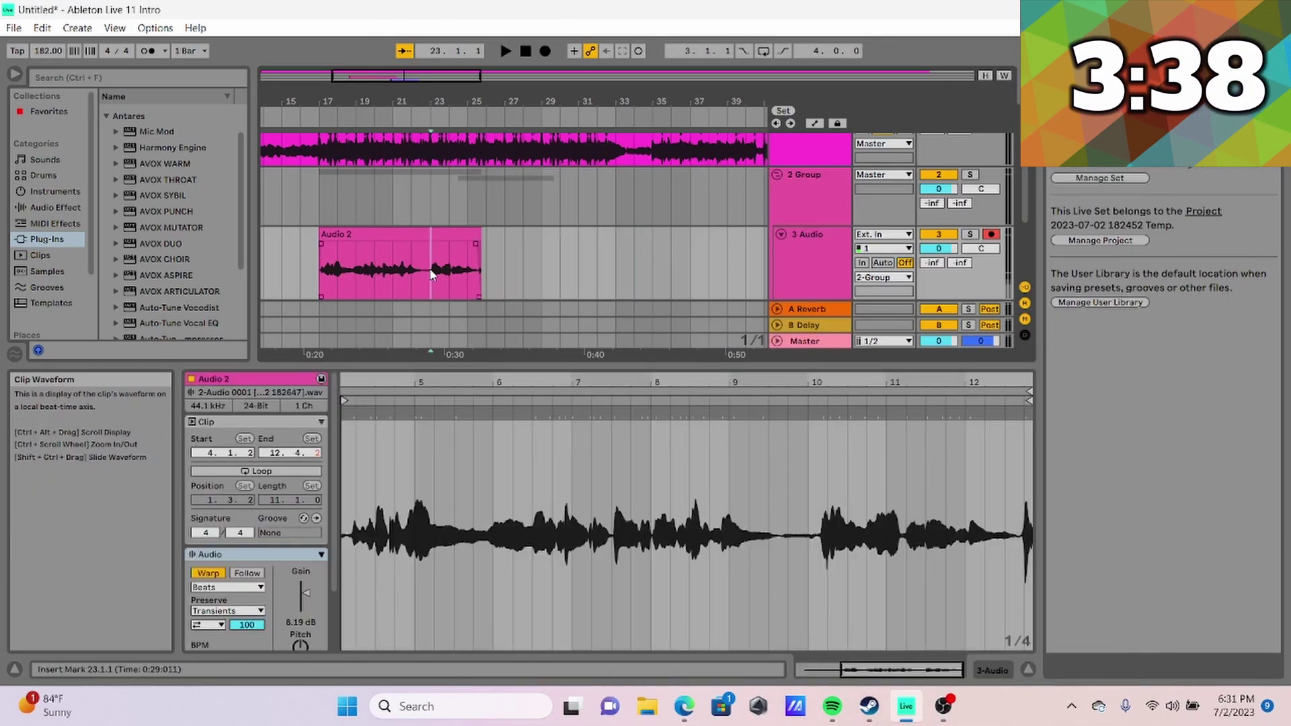
pyautogui.press('space')
pyautogui.hscroll(-2, 444, 270)
pyautogui.scroll(-3, 614, 266)
pyautogui.hscroll(1, 548, 201)
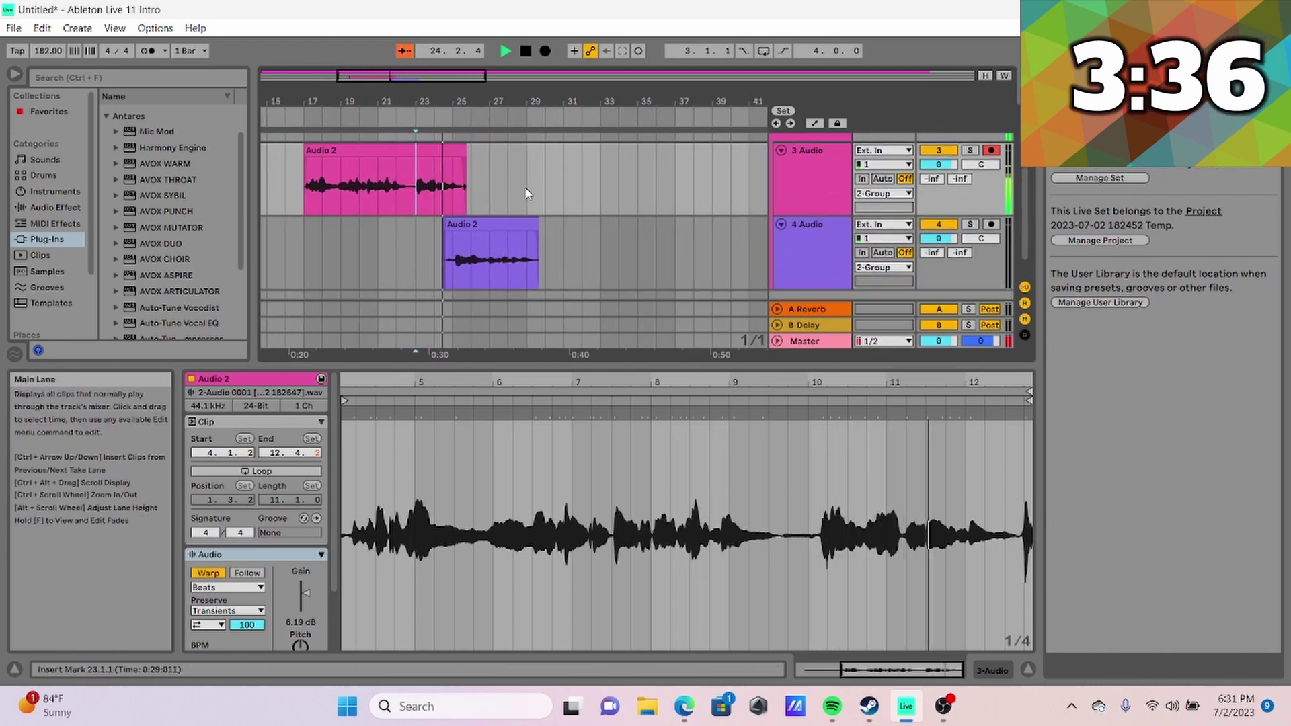
pyautogui.click(508, 186)
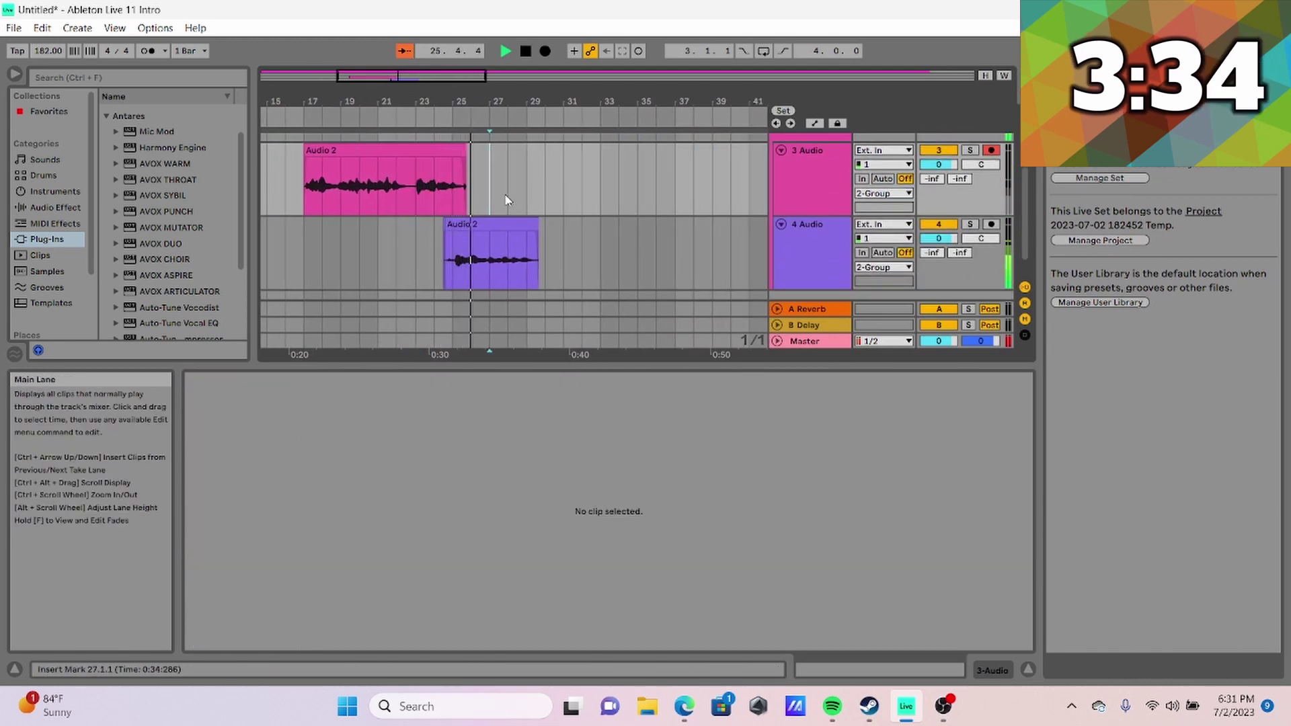
pyautogui.click(545, 52)
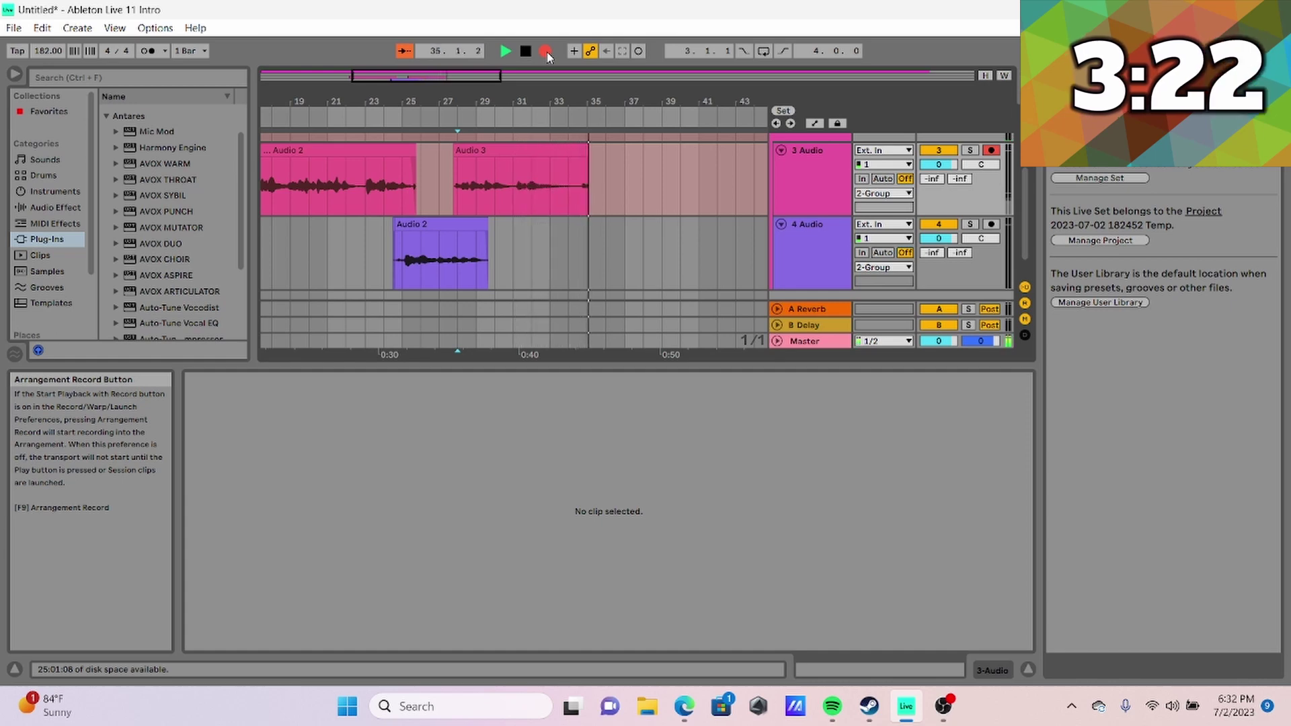
pyautogui.press('space')
# - Play back the new 3 Audio take around bar 28 and shift its clip slightly later against the beat
pyautogui.press('space')
pyautogui.scroll(15, 529, 204)
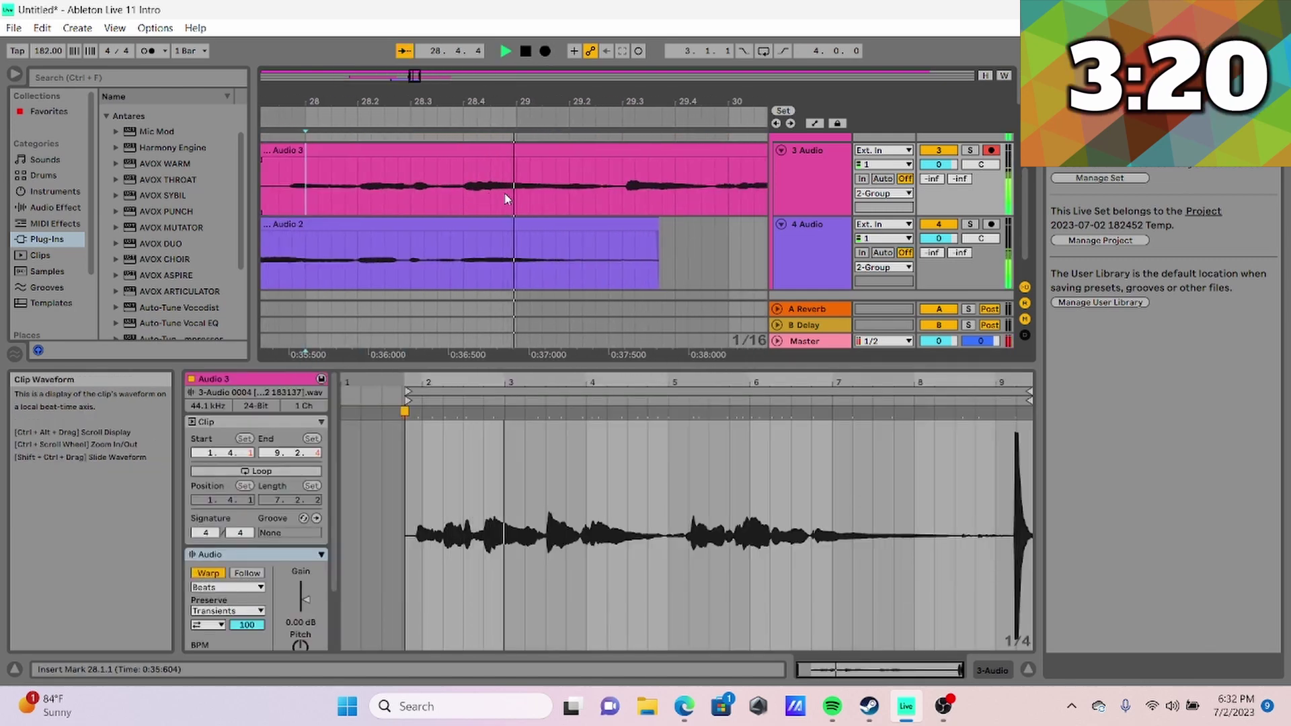
pyautogui.press('space')
pyautogui.press('space')
pyautogui.scroll(-8, 514, 181)
pyautogui.scroll(5, 501, 181)
pyautogui.press('space')
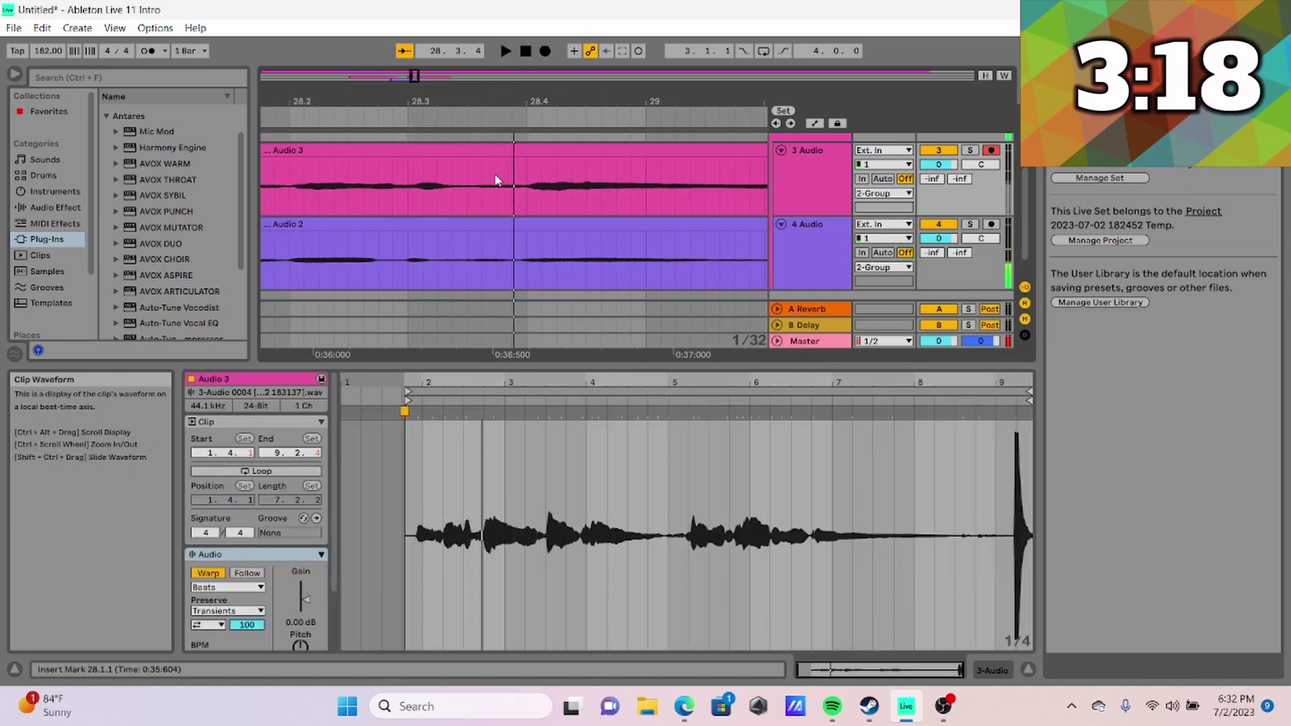
pyautogui.scroll(3, 513, 161)
pyautogui.moveTo(517, 148)
pyautogui.mouseDown()
pyautogui.moveTo(462, 160)
pyautogui.moveTo(531, 159)
pyautogui.mouseUp()
pyautogui.press('space')
# - Trim the start of the Audio 3 clip on the 3 Audio track to 29.2.1 and fade it out from about bar 33
pyautogui.scroll(-12, 496, 159)
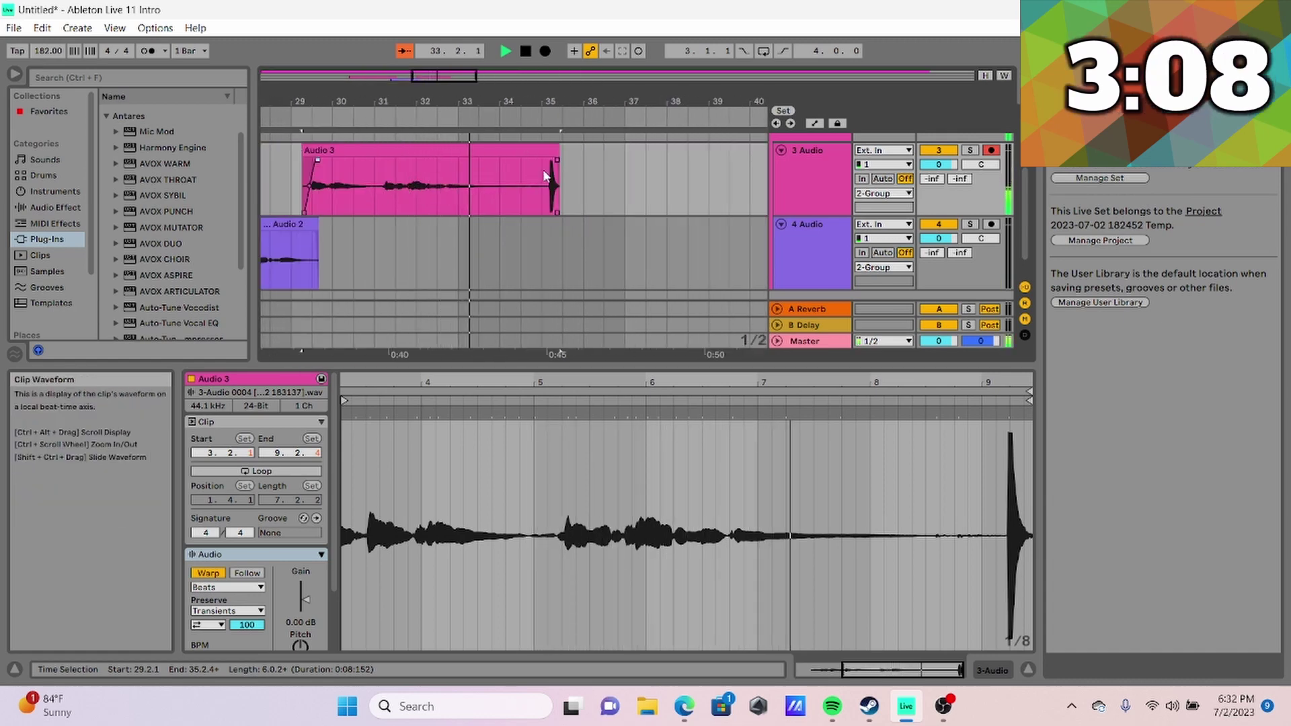
pyautogui.moveTo(488, 169); pyautogui.dragTo(470, 172)
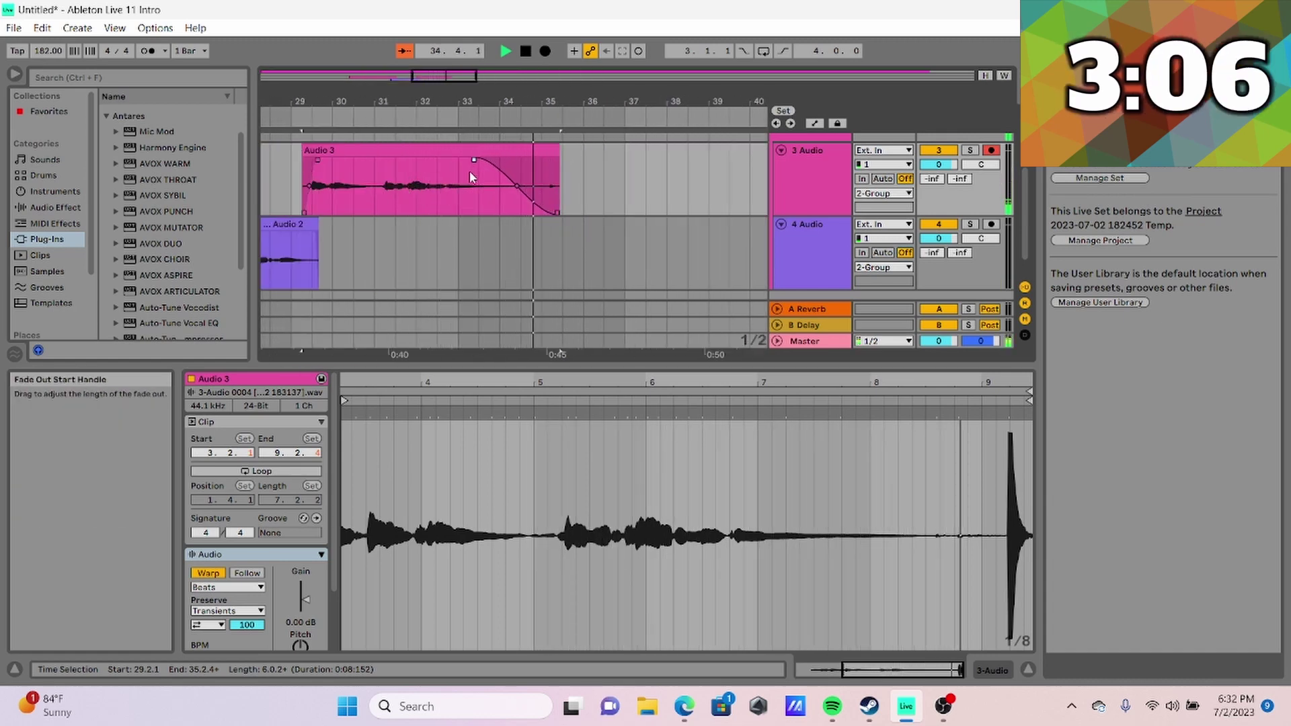
pyautogui.scroll(-4, 365, 195)
# - Arm the 4 Audio track and record a take over the intro from bar 9 to about bar 18
pyautogui.click(280, 193)
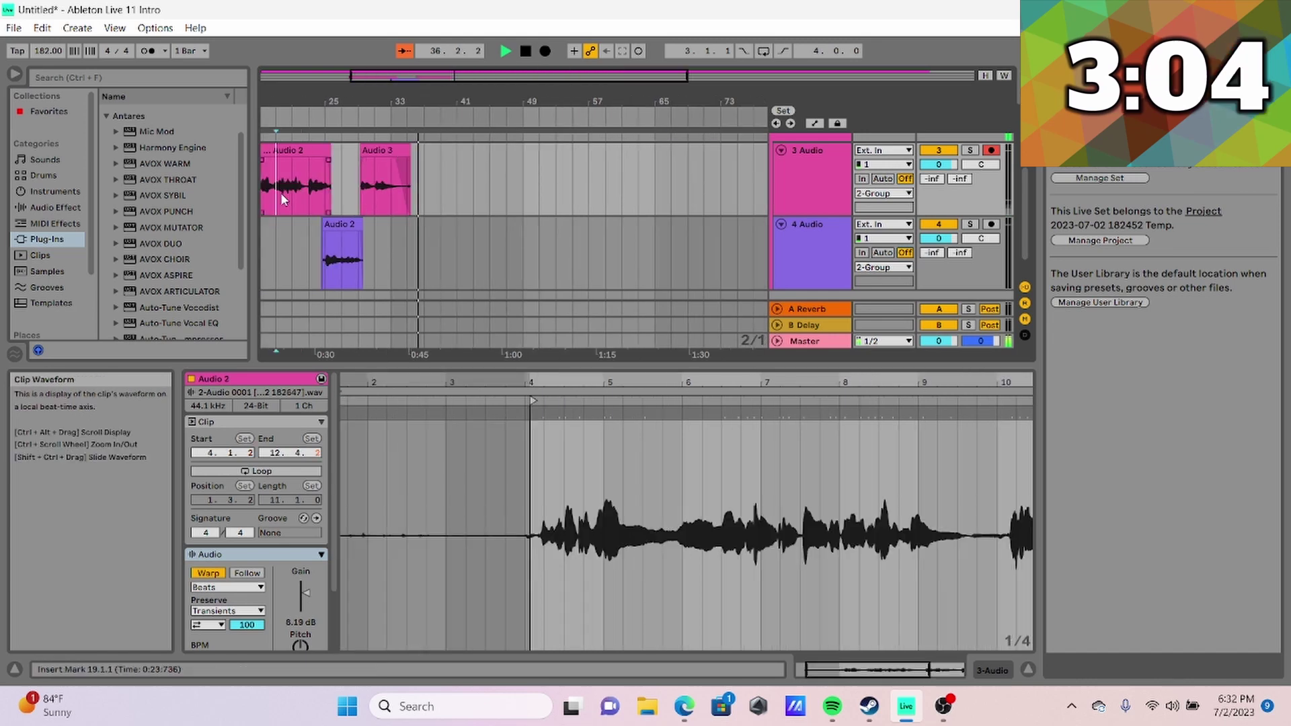
pyautogui.press('space')
pyautogui.hscroll(-3, 377, 226)
pyautogui.click(378, 227)
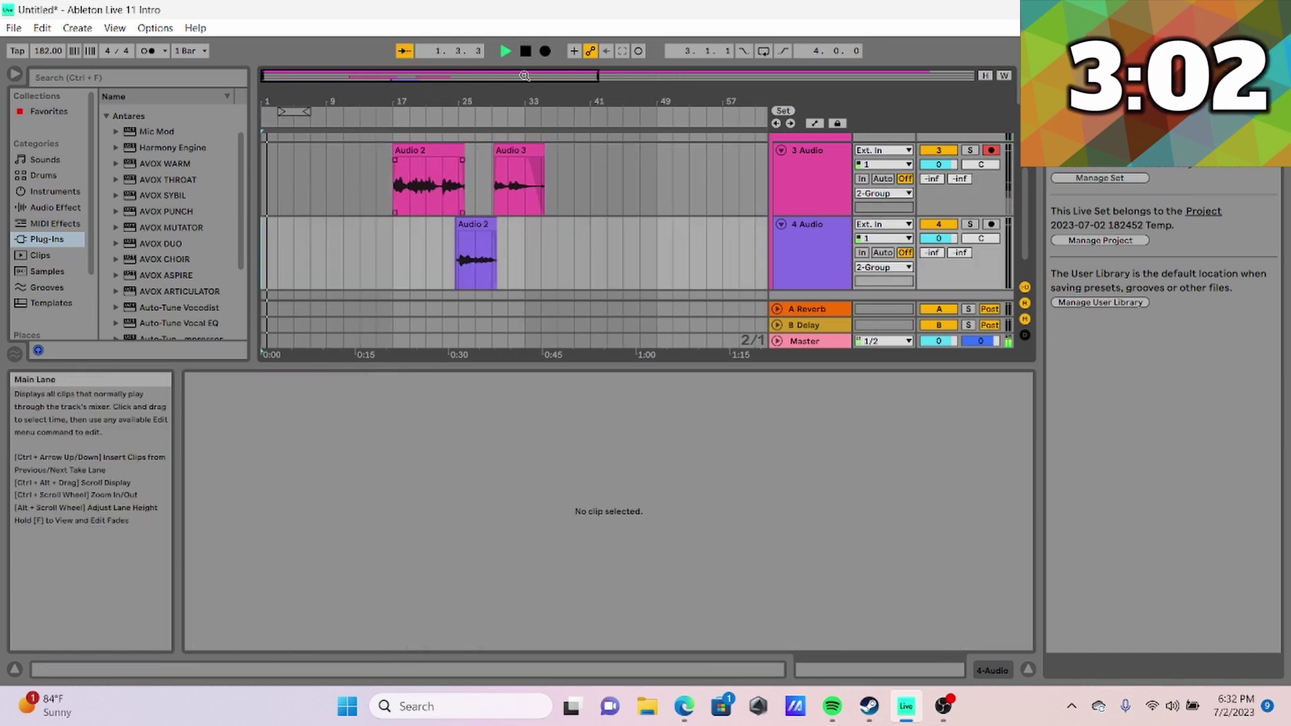
pyautogui.click(991, 224)
pyautogui.click(293, 263)
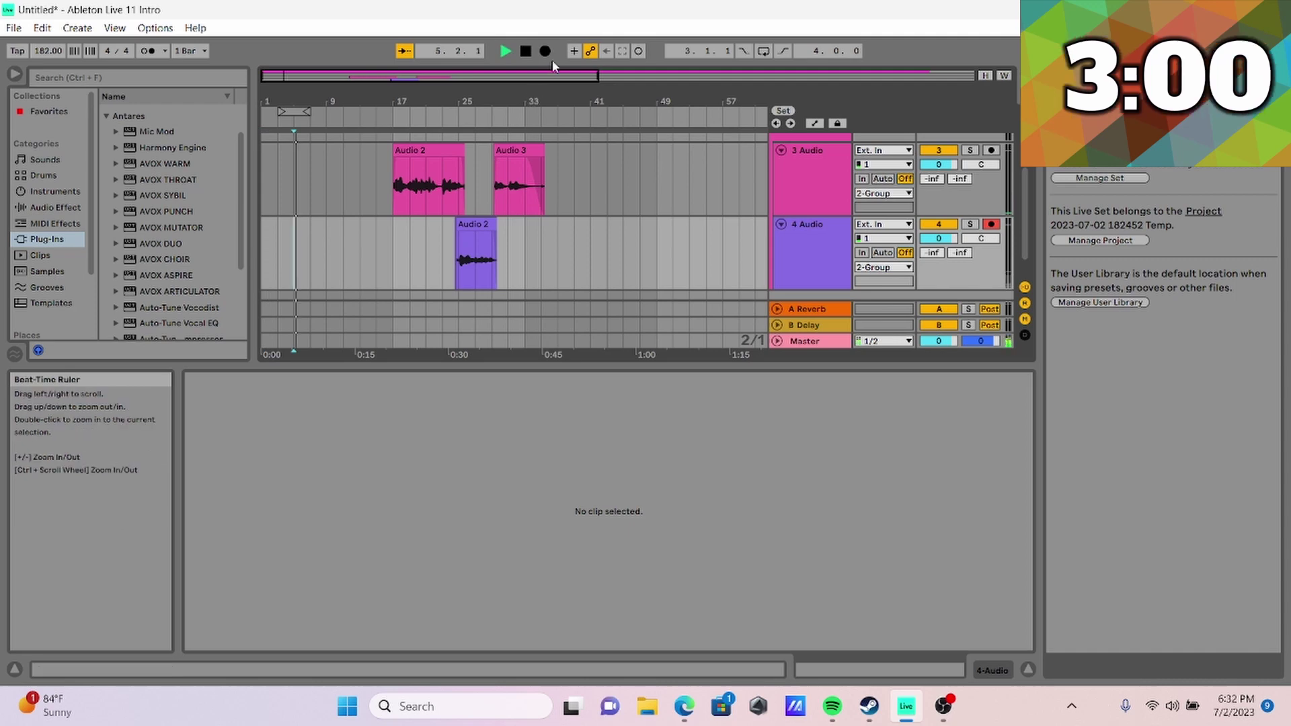
pyautogui.press('space')
pyautogui.click(327, 264)
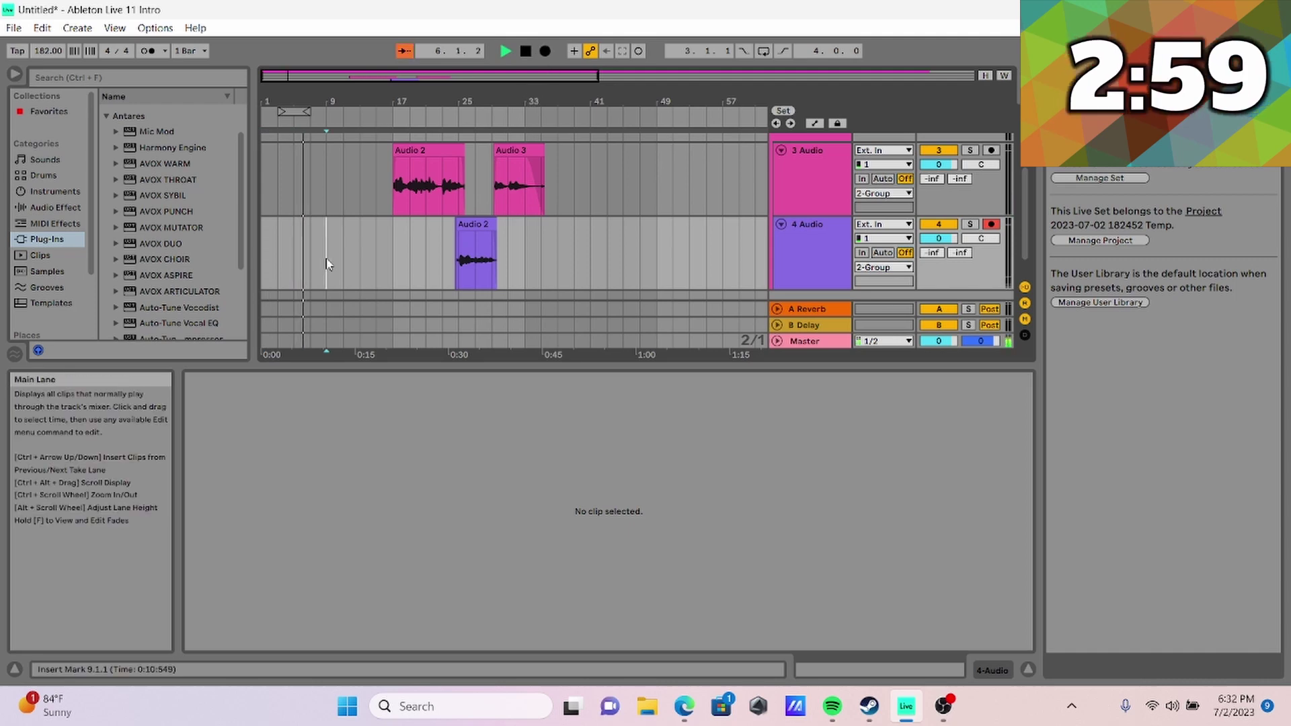
pyautogui.click(545, 52)
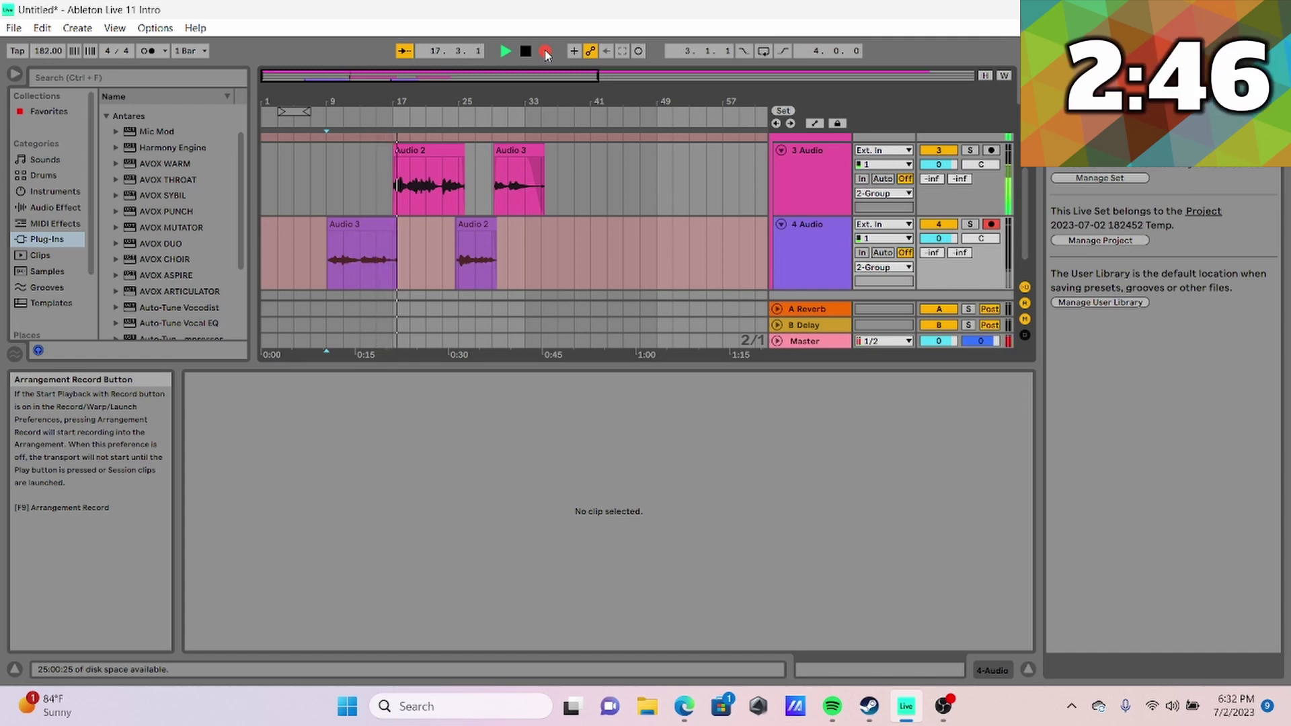
pyautogui.press('space')
# - Nudge the new intro clip on the 4 Audio track against the beat and trim its end to bar 17
pyautogui.scroll(5, 355, 265)
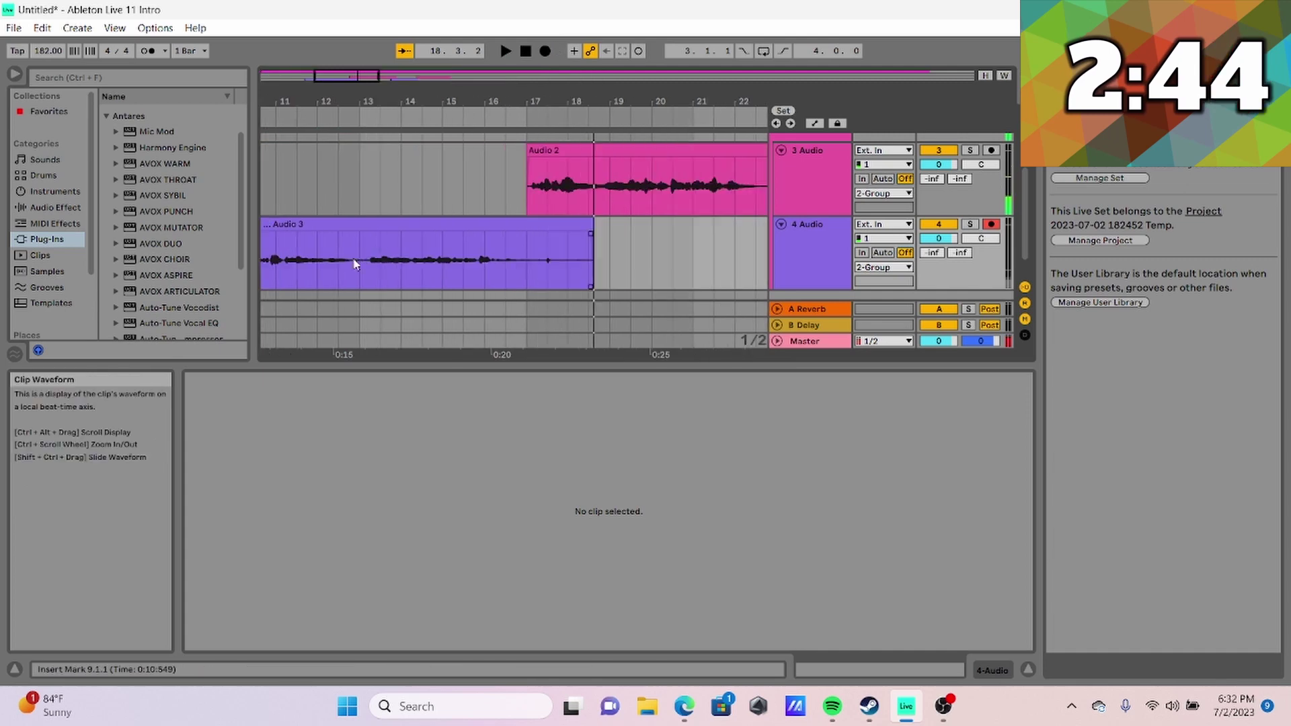
pyautogui.scroll(5, 464, 242)
pyautogui.click(475, 232)
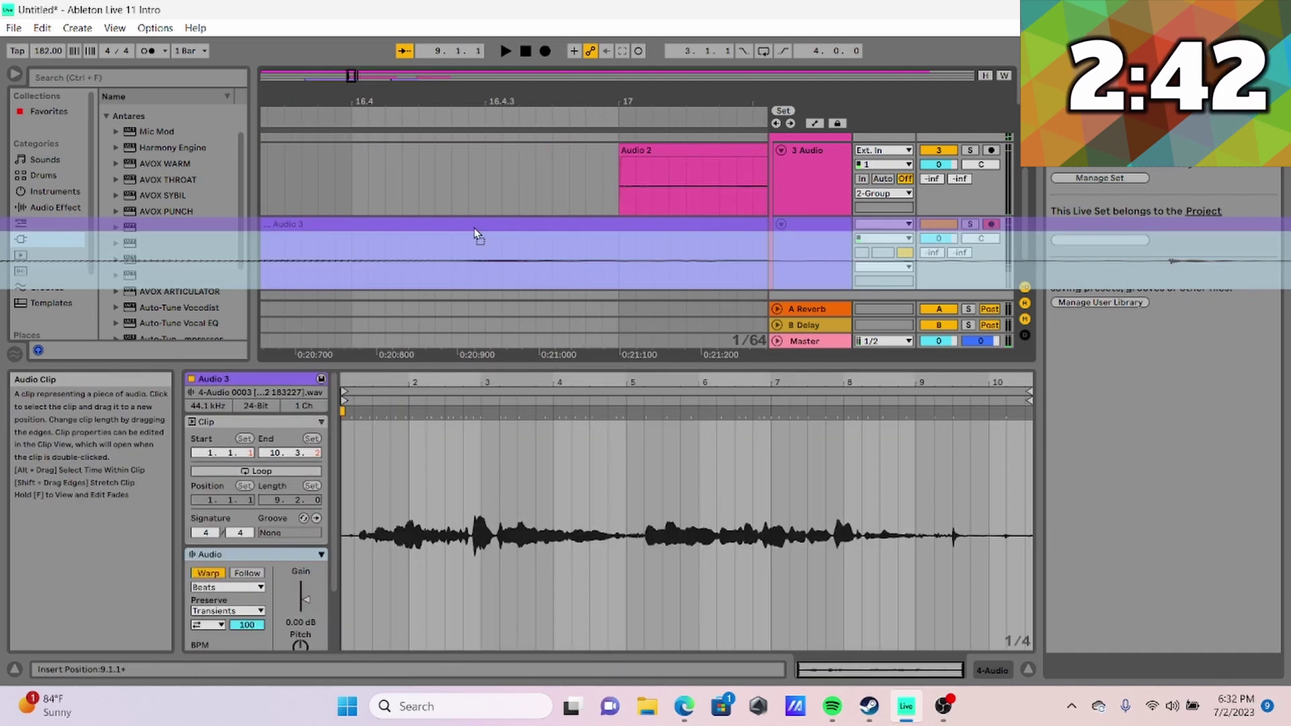
pyautogui.scroll(-8, 458, 229)
pyautogui.press('space')
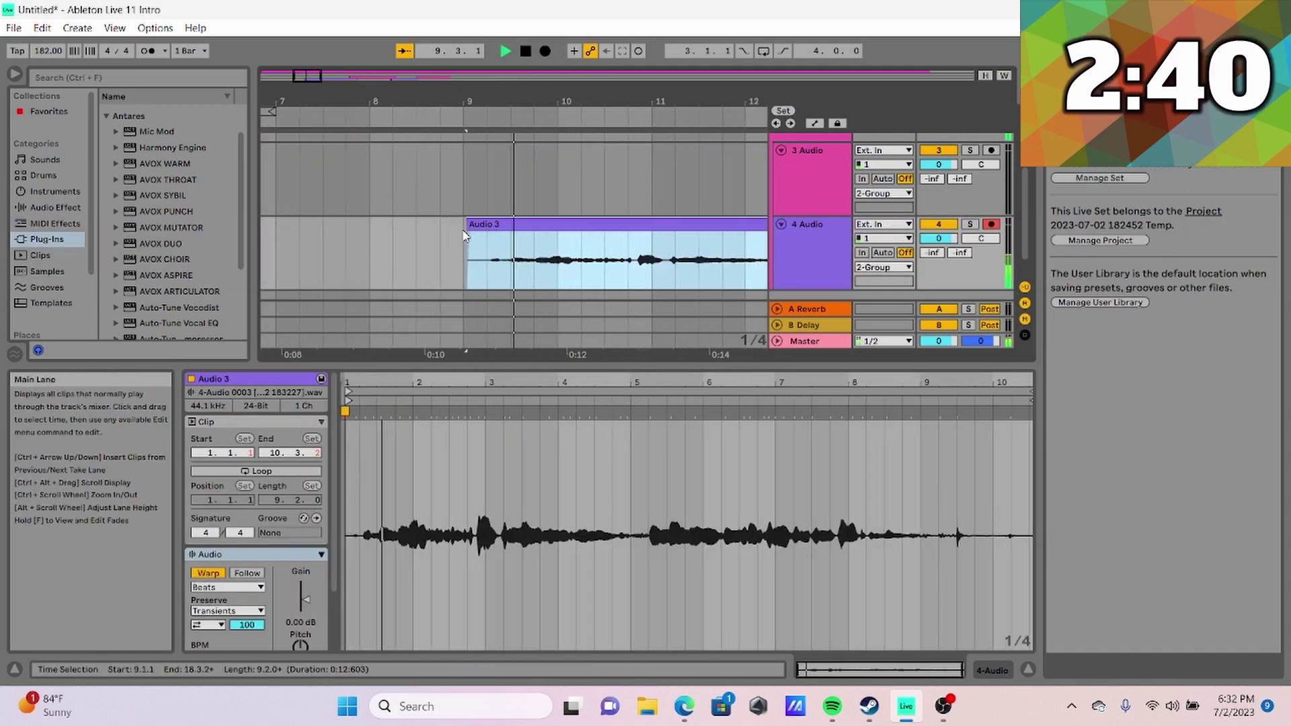
pyautogui.scroll(-5, 462, 235)
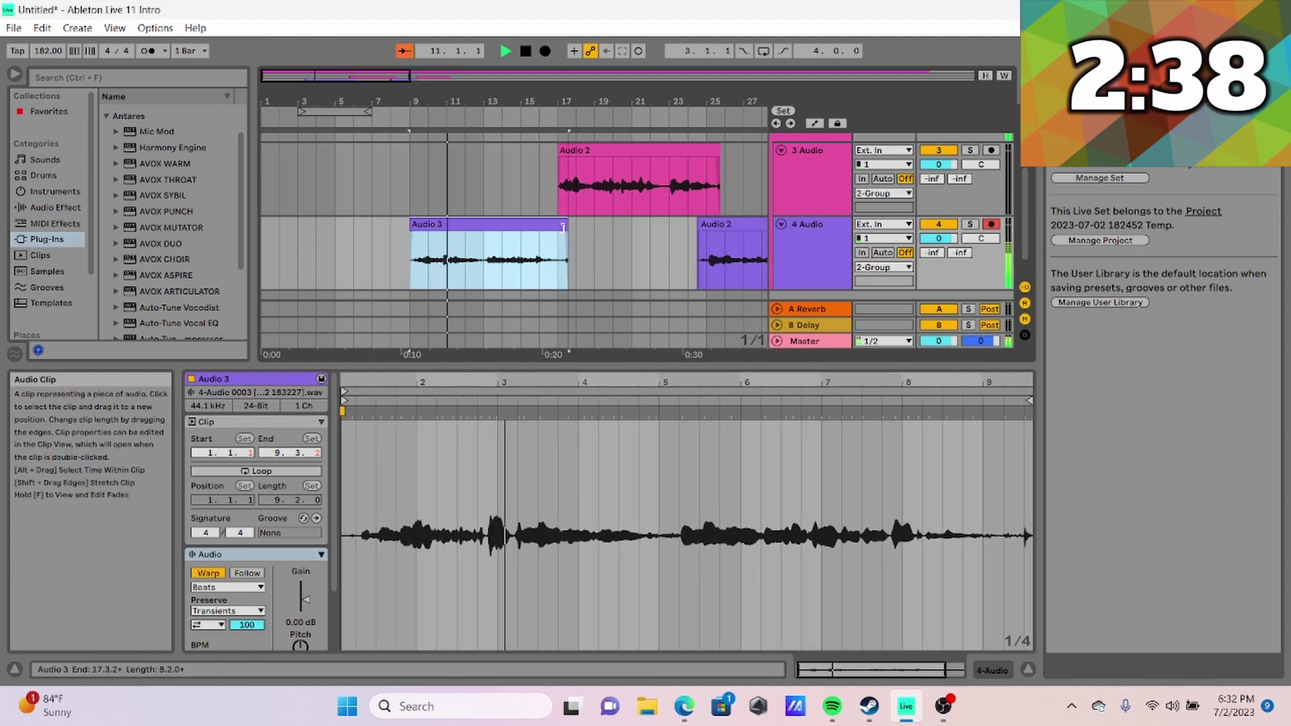
pyautogui.moveTo(567, 226); pyautogui.dragTo(557, 227)
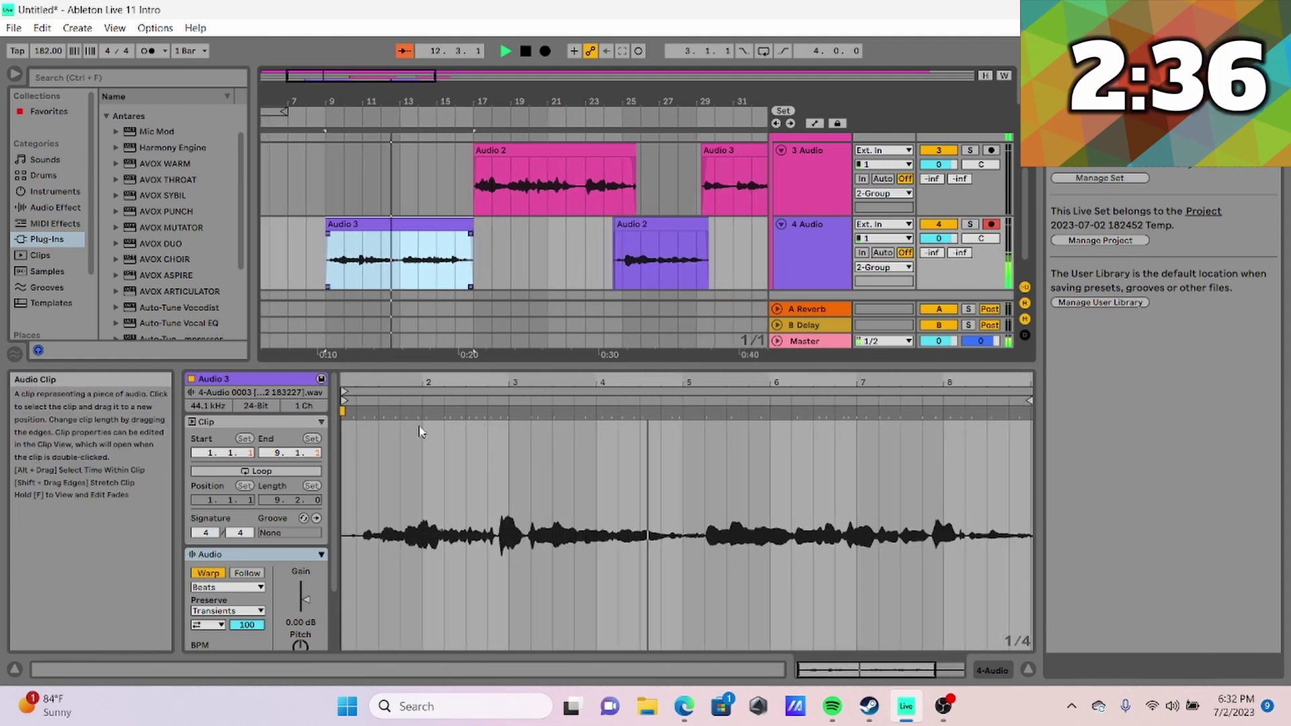
# - Lower the clip gain of the intro take on the 4 Audio track to -17.9 dB
pyautogui.moveTo(300, 629); pyautogui.dragTo(300, 666)
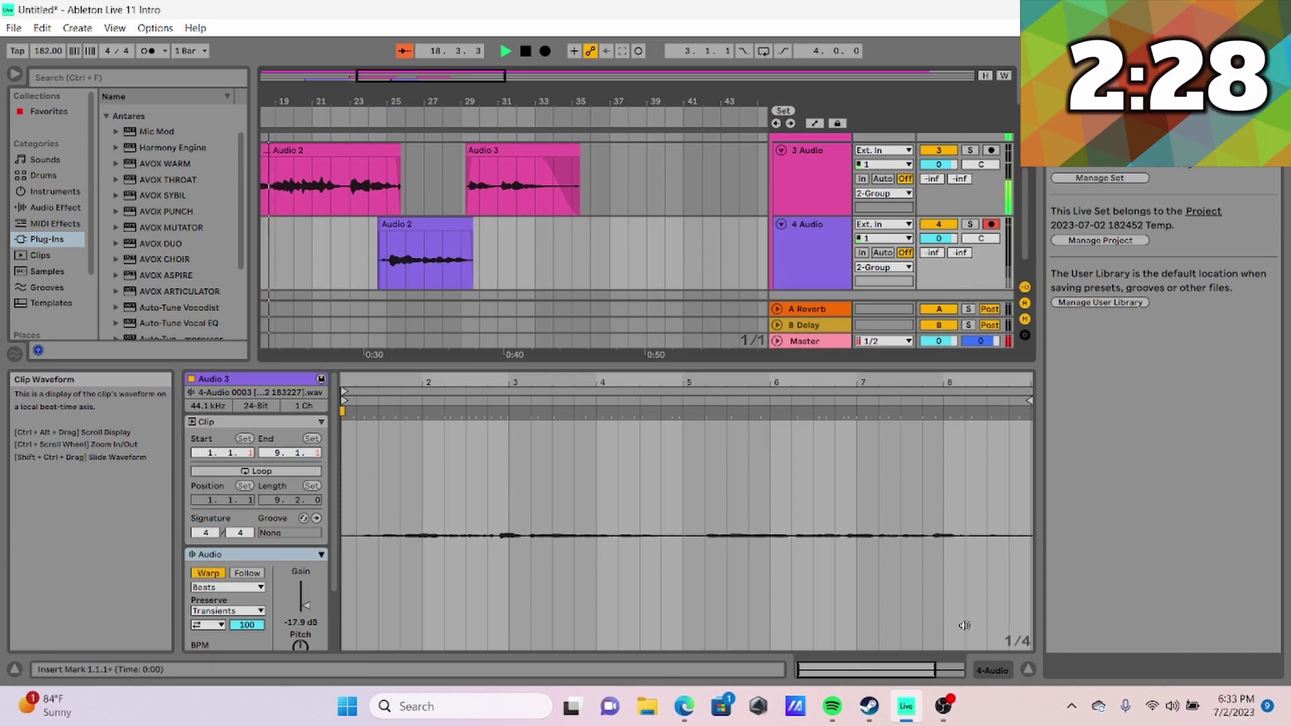
pyautogui.click(939, 717)
pyautogui.click(942, 713)
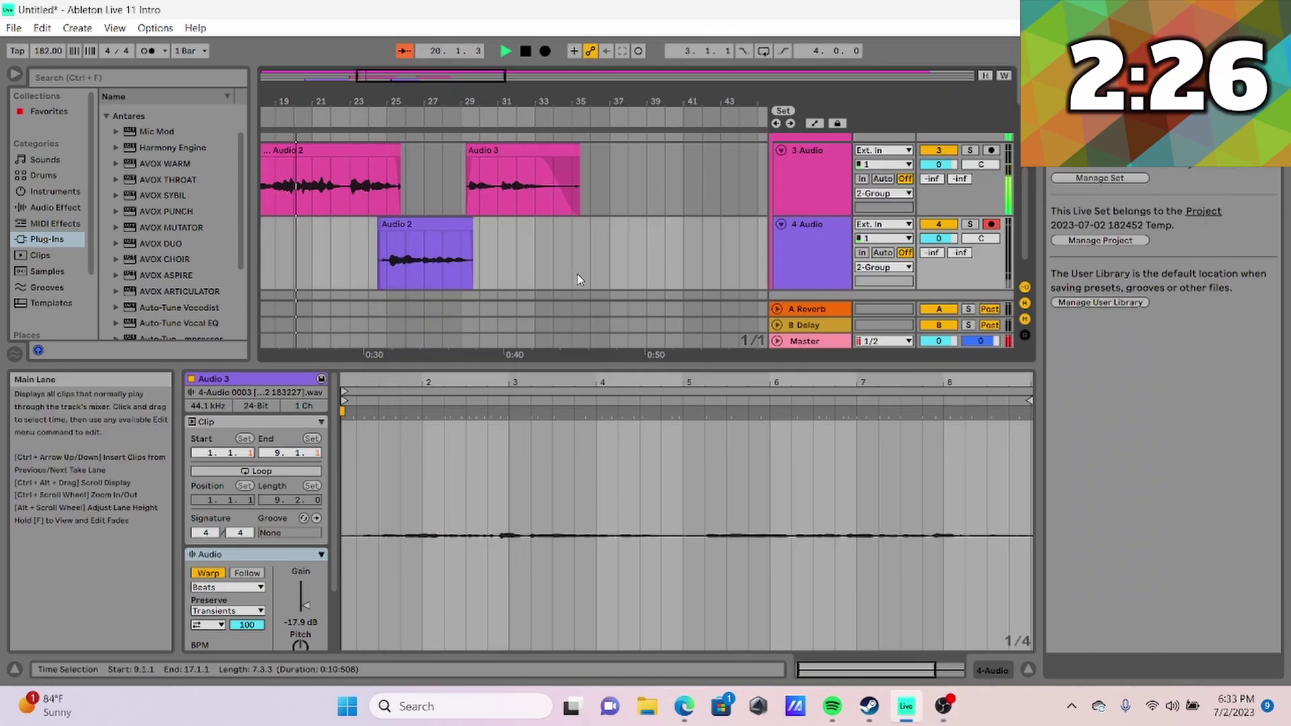
# - Record another take on the 4 Audio track from bar 33 to about bar 46
pyautogui.click(464, 248)
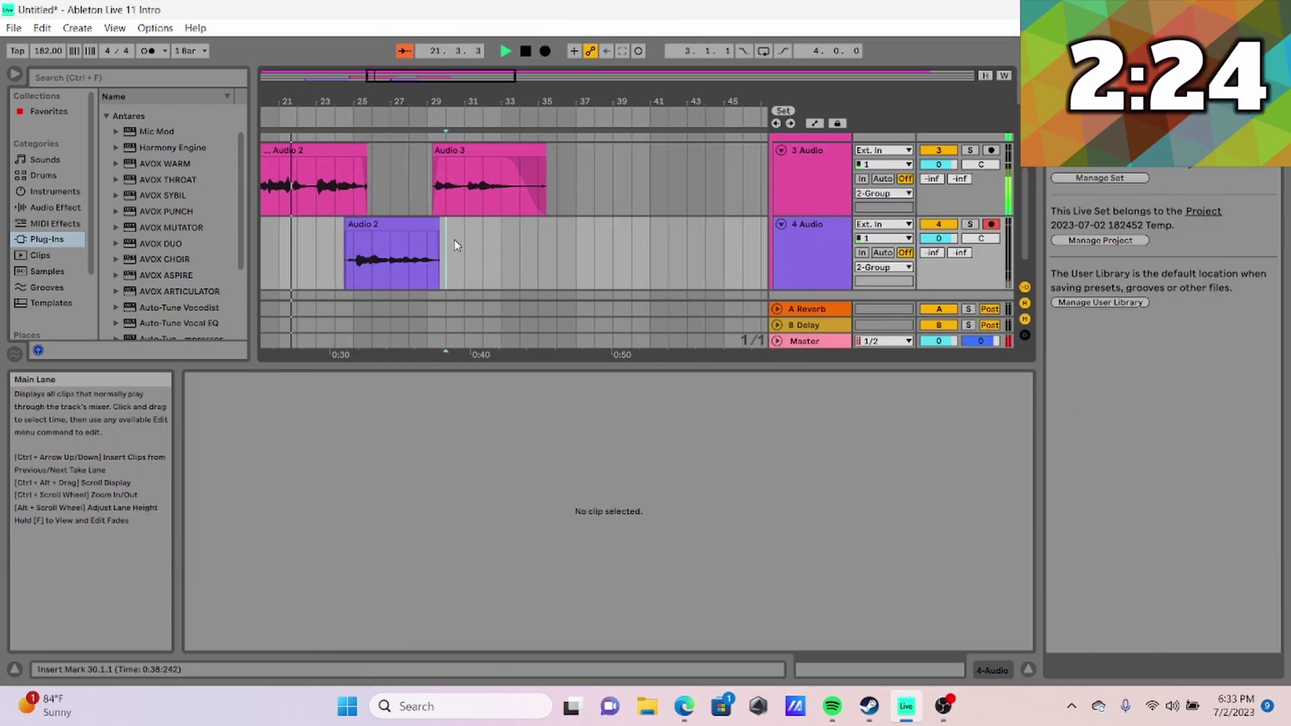
pyautogui.click(430, 253)
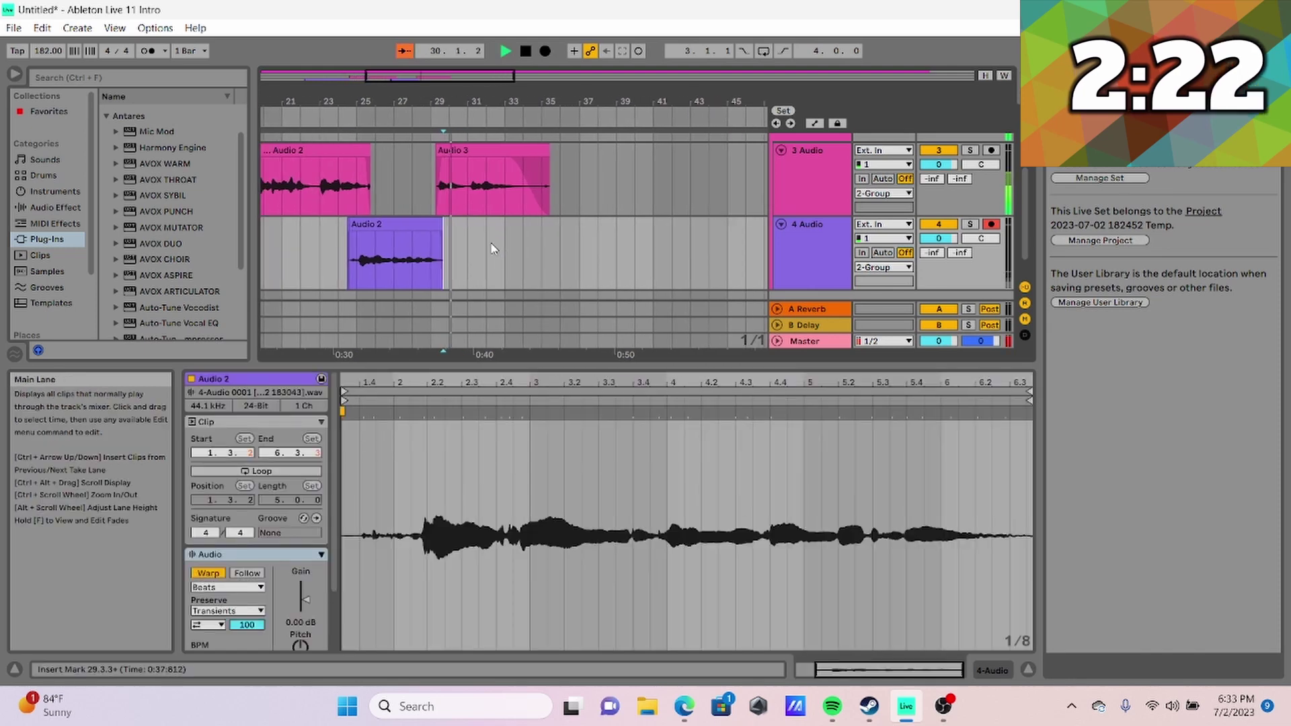
pyautogui.click(504, 248)
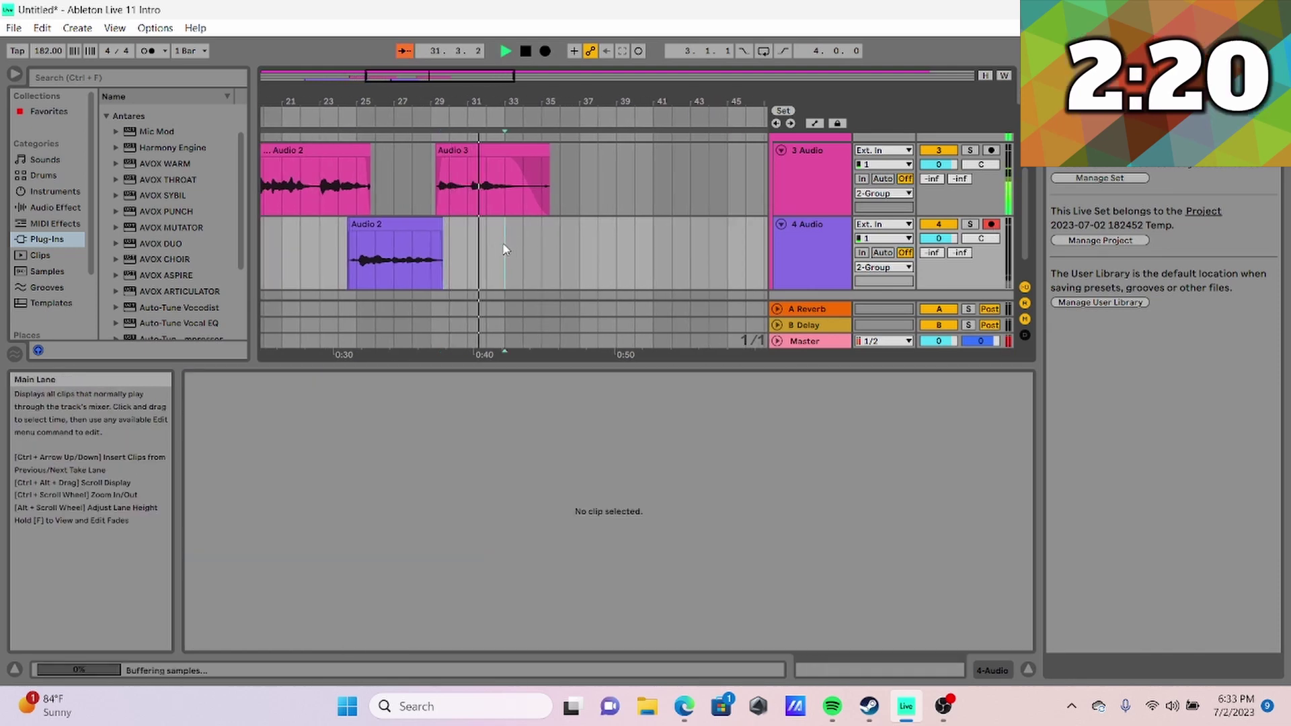
pyautogui.click(546, 54)
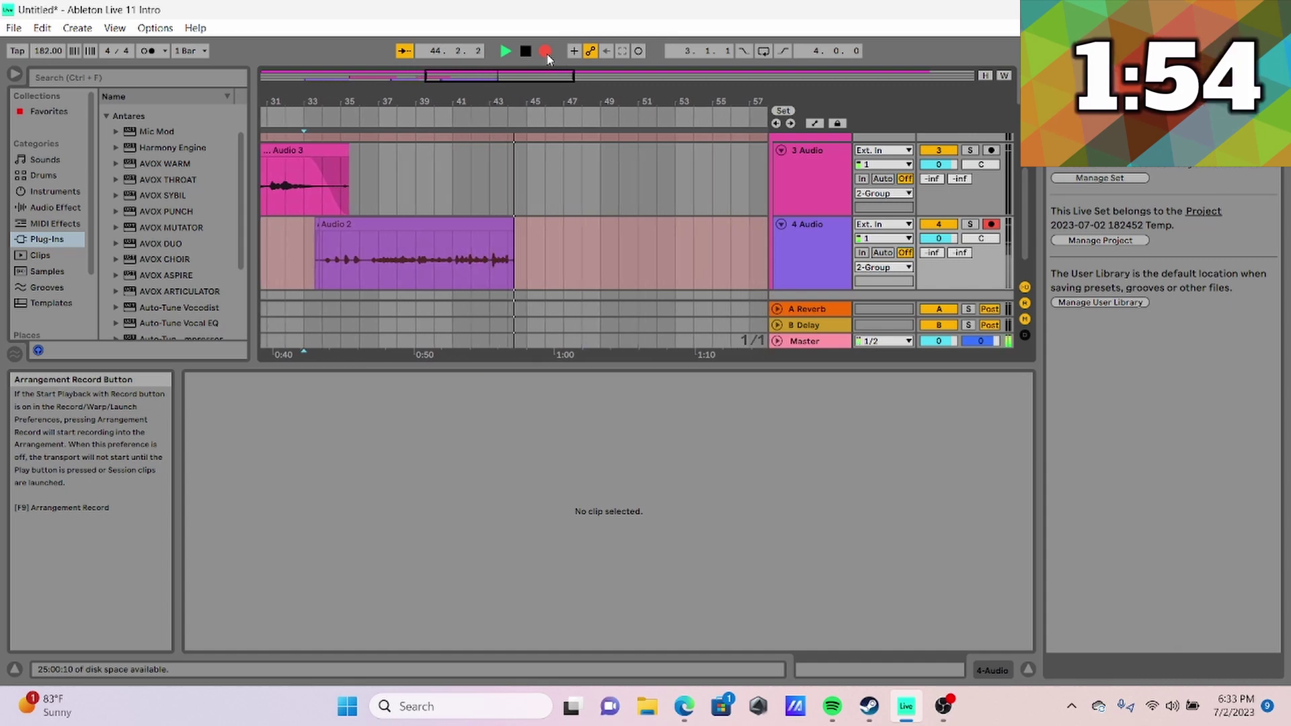
pyautogui.click(546, 52)
# - Record two more takes over the existing one on the 4 Audio track, each starting from bar 33
pyautogui.click(546, 53)
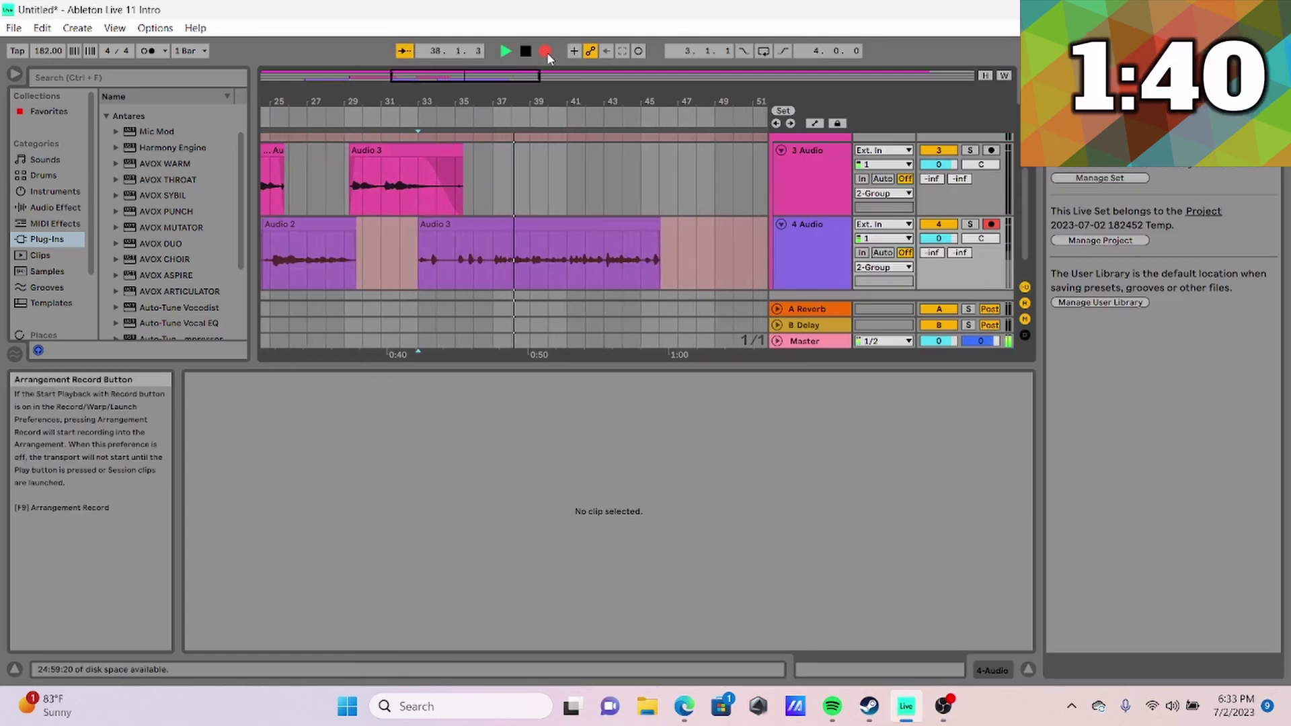
pyautogui.press('space')
pyautogui.click(548, 53)
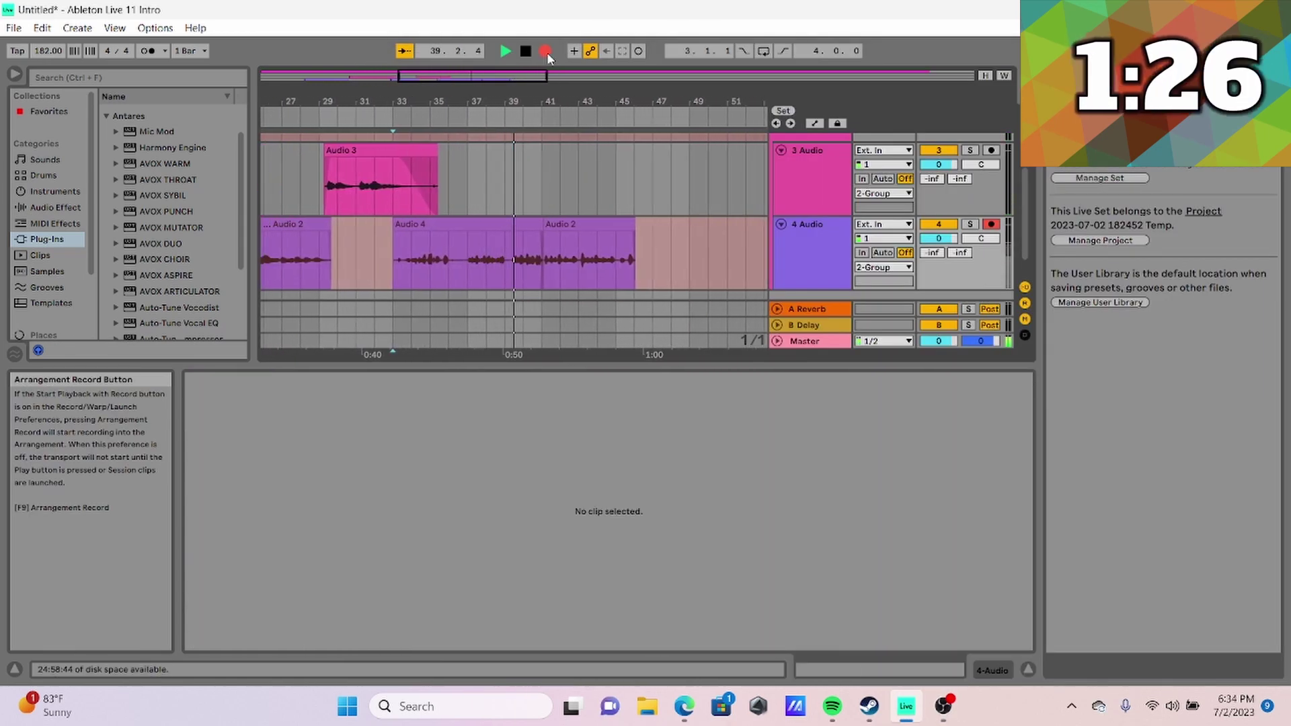
pyautogui.press('space')
pyautogui.press('space')
# - Delete the part of the latest 4 Audio take that lies after bar 39
pyautogui.scroll(3, 597, 228)
pyautogui.press('space')
pyautogui.moveTo(580, 235); pyautogui.dragTo(678, 235)
pyautogui.press('Delete')
# - Arm the 3 Audio track for recording and delete the part of the 4 Audio take before bar 37
pyautogui.click(991, 150)
pyautogui.click(300, 193)
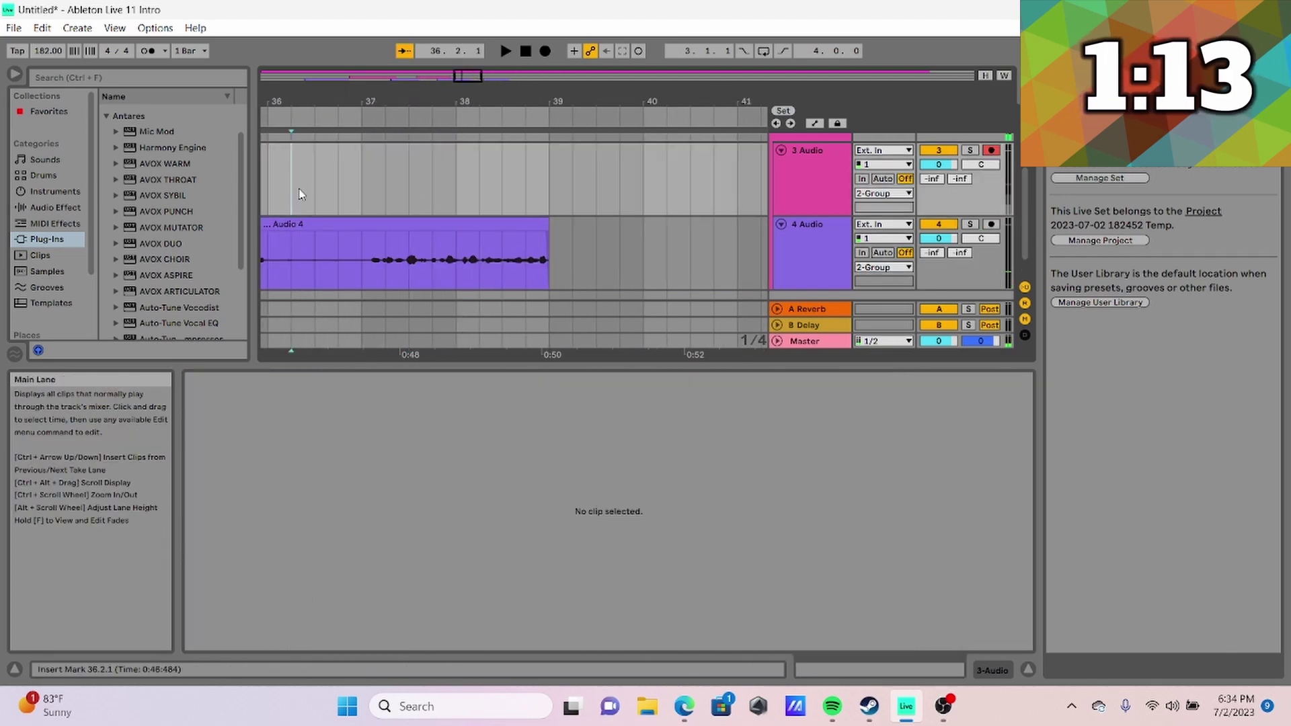
pyautogui.scroll(-3, 300, 193)
pyautogui.moveTo(504, 252); pyautogui.dragTo(304, 252)
pyautogui.press('Delete')
pyautogui.scroll(3, 421, 218)
# - Listen to the passage before bar 38 and record a short take on the 3 Audio track from about bar 38
pyautogui.press('space')
pyautogui.click(452, 206)
pyautogui.click(454, 248)
pyautogui.press('space')
pyautogui.press('space')
pyautogui.click(545, 54)
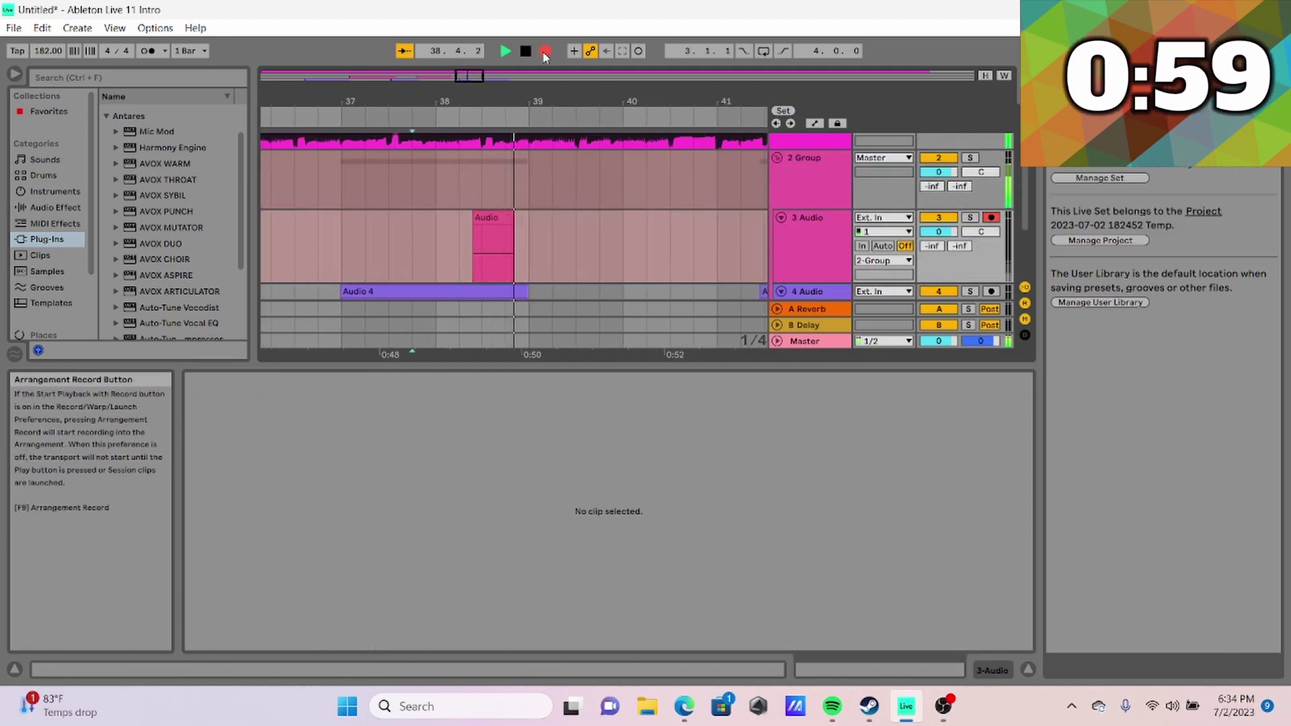
# - Record another short take on the 3 Audio track, running from about bar 38 to bar 41
pyautogui.press('space')
pyautogui.press('space')
pyautogui.click(544, 53)
pyautogui.press('space')
pyautogui.press('space')
pyautogui.click(944, 706)
pyautogui.click(943, 706)
# - Delete the short takes around bar 38 on the 3 Audio track and the leftover takes on the 4 Audio track after bar 33
pyautogui.scroll(4, 553, 229)
pyautogui.click(554, 220)
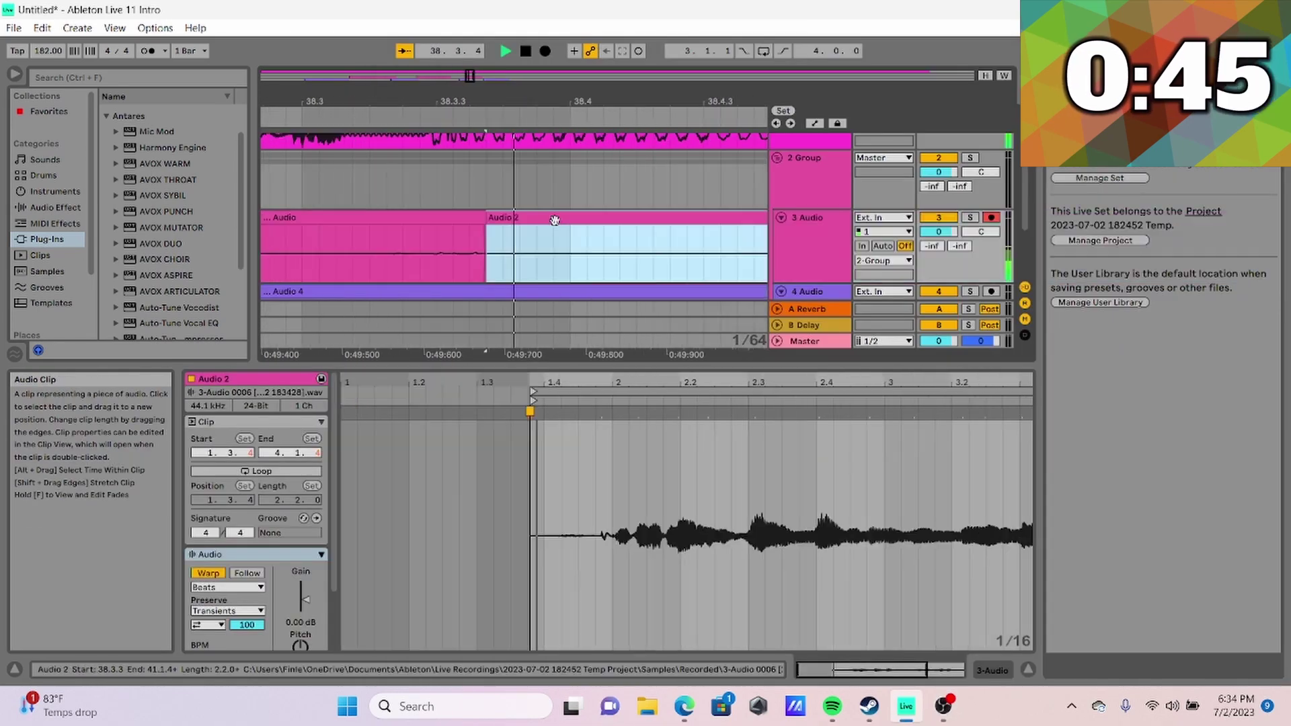
pyautogui.scroll(-3, 553, 247)
pyautogui.moveTo(327, 249); pyautogui.dragTo(553, 247)
pyautogui.press('Delete')
pyautogui.scroll(-4, 565, 247)
pyautogui.moveTo(410, 162); pyautogui.dragTo(491, 205)
pyautogui.press('Delete')
# - Record a new take on the 3 Audio track from about bar 37 to about bar 54
pyautogui.click(943, 706)
pyautogui.click(943, 706)
pyautogui.click(438, 225)
pyautogui.click(543, 52)
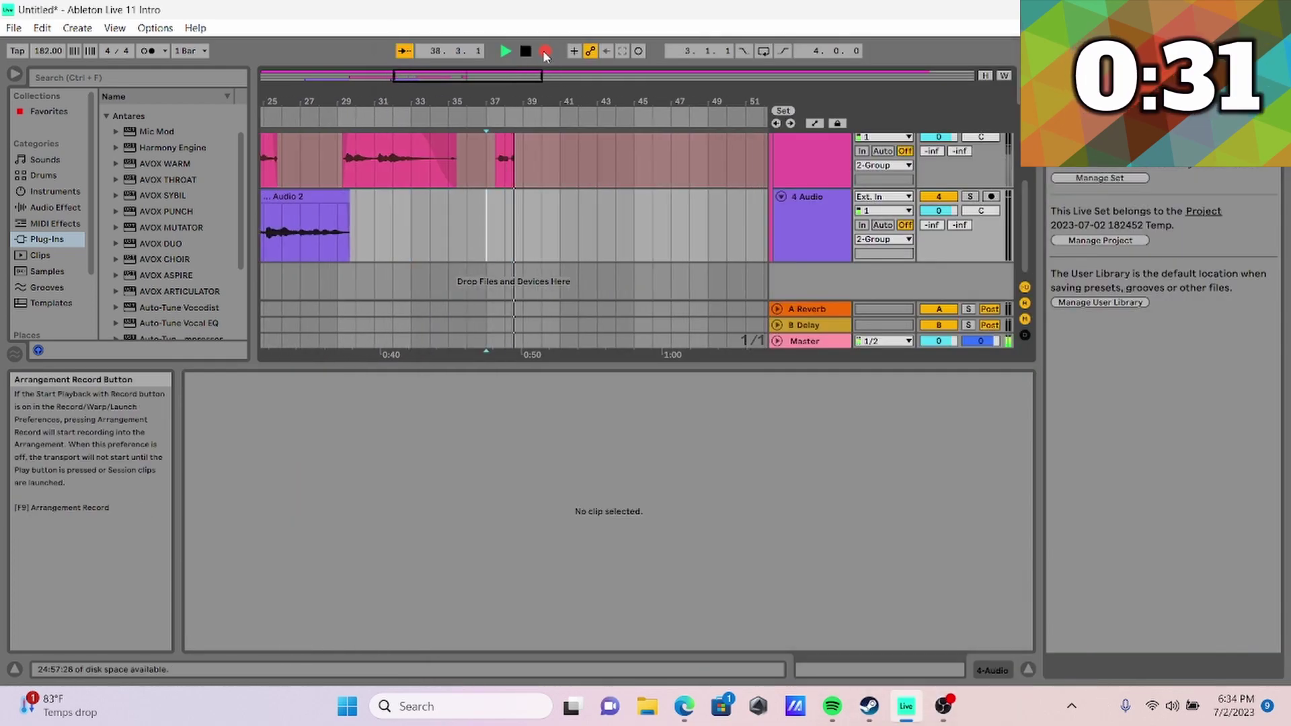
pyautogui.click(945, 706)
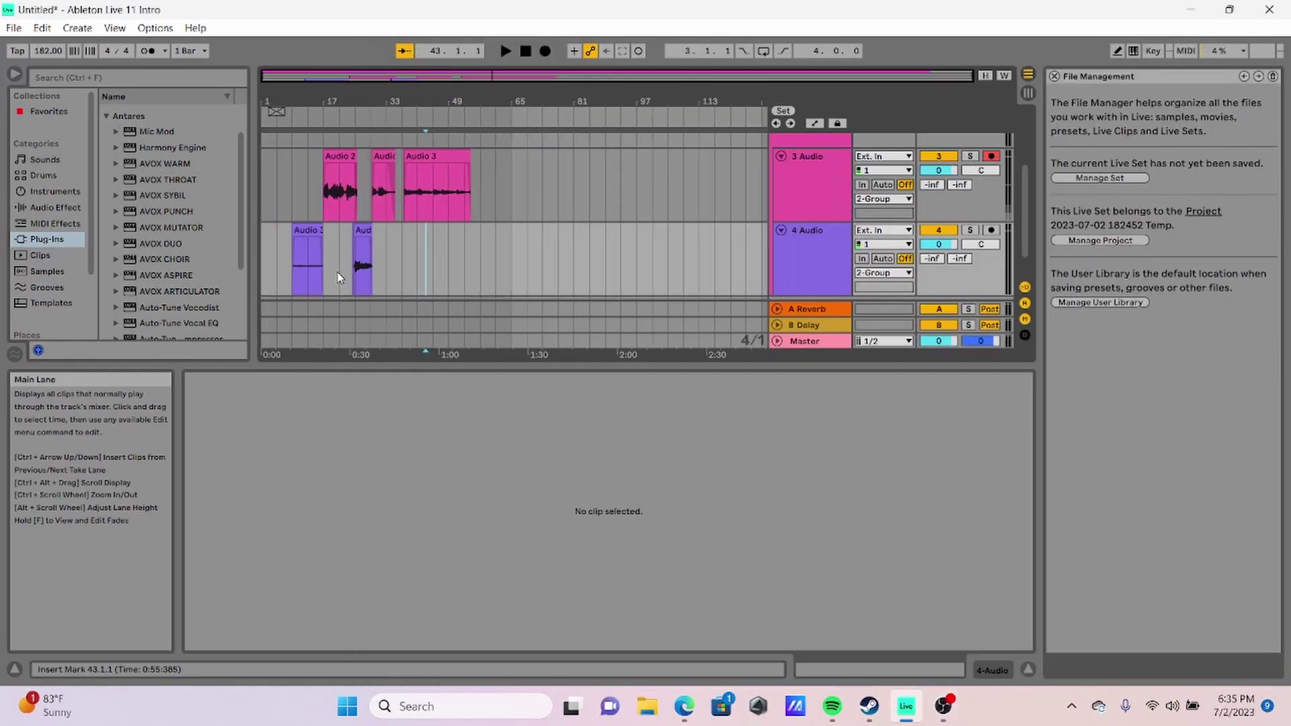
# - Play the whole song back from bar 1, then switch to the OBS window
pyautogui.click(268, 239)
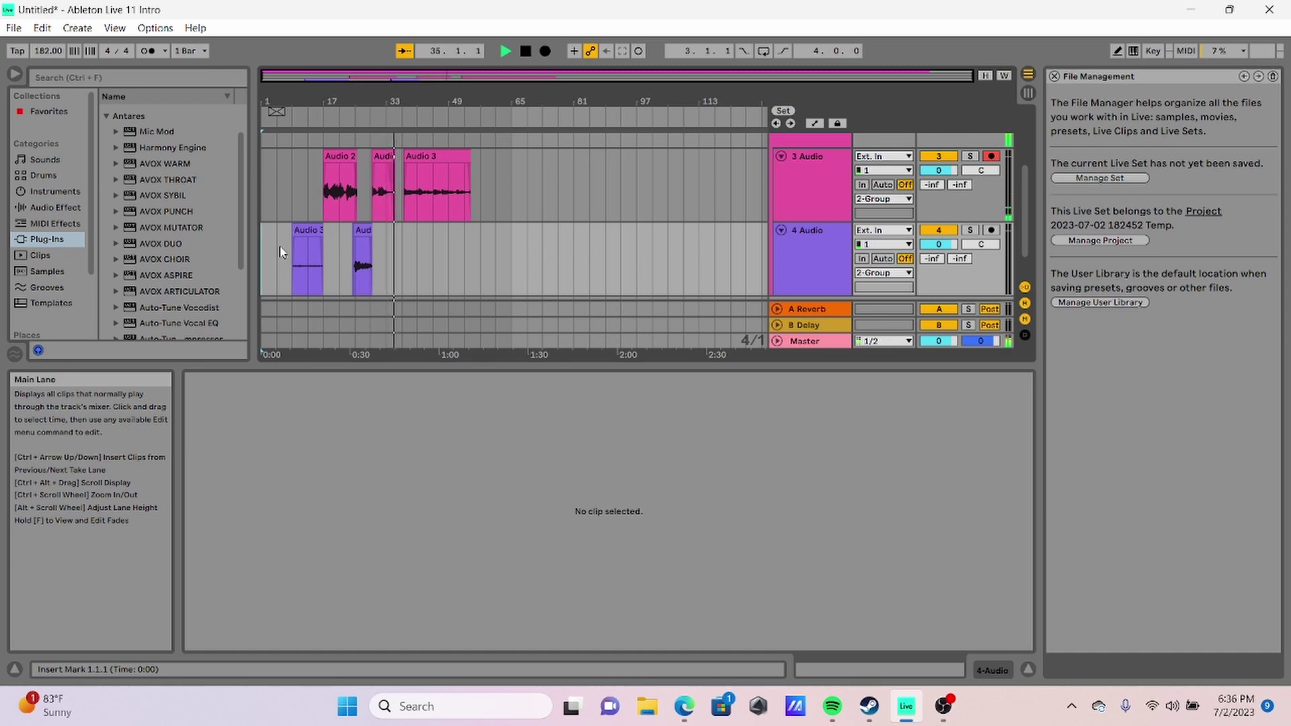
pyautogui.click(943, 706)
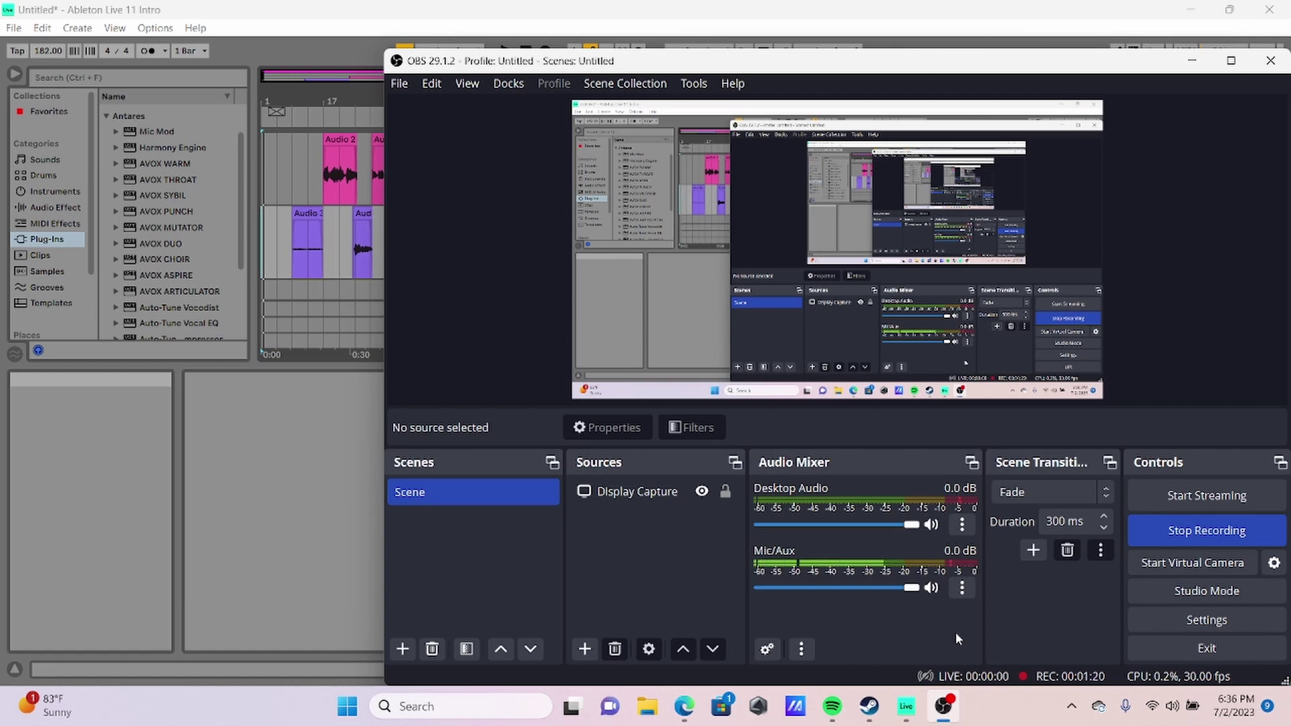